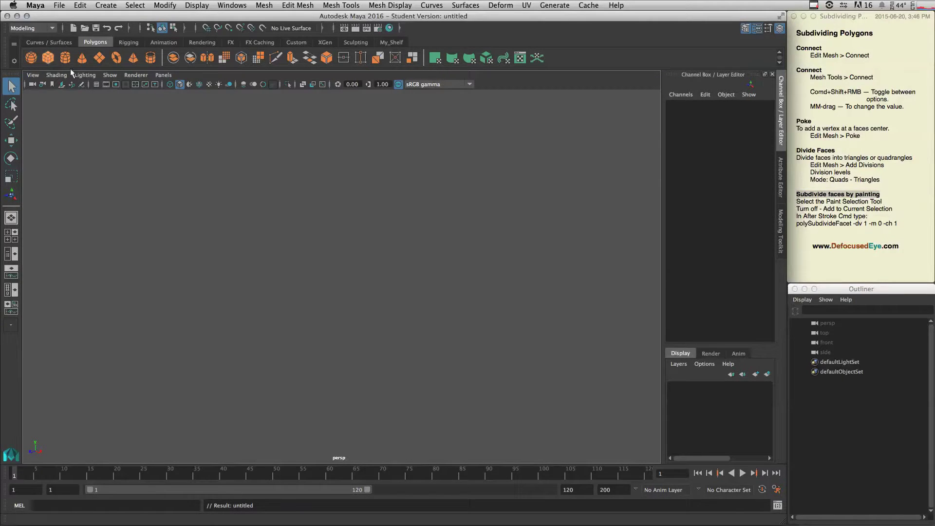
Step: Create a polygon cube and set its width, height and depth subdivisions to 4 each
left_click(48, 58)
key("f")
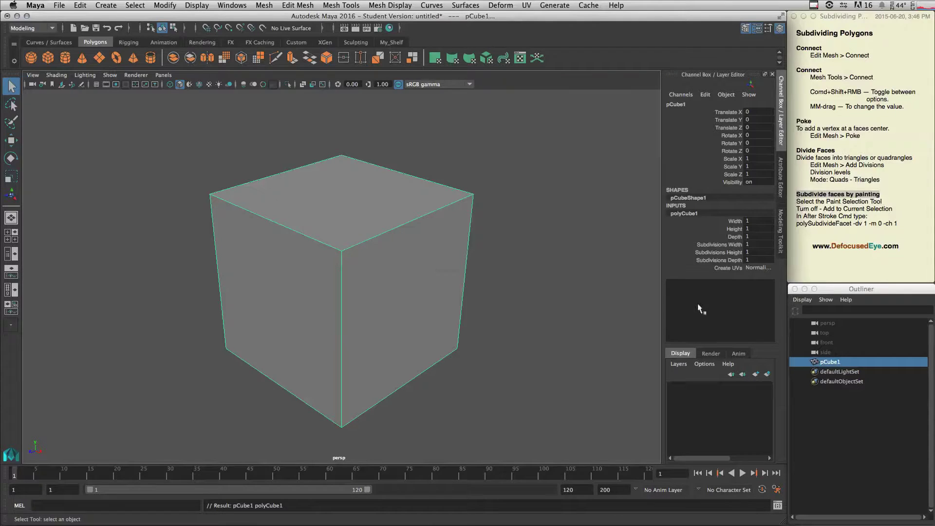
left_click_drag(719, 245, 719, 261)
middle_click_drag(532, 267, 546, 265)
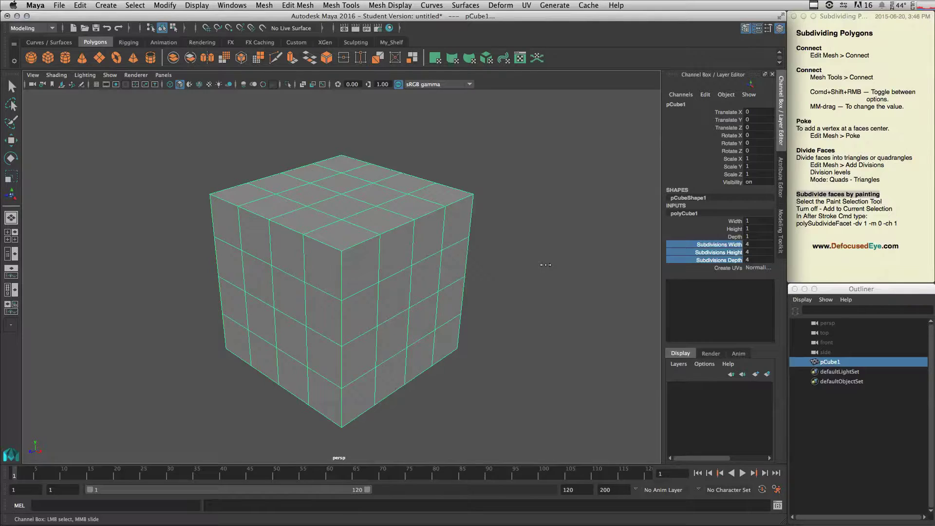
Step: Switch the cube to face selection and select all the faces on one of its sides
key("q")
right_click(405, 263)
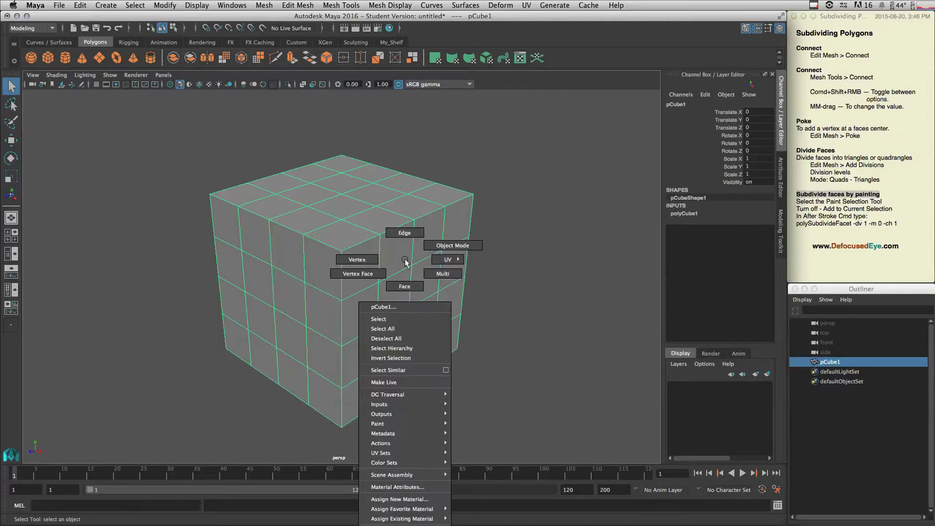
left_click(409, 286)
mouse_move(454, 226)
left_mouse_down()
mouse_move(363, 258)
mouse_move(360, 385)
mouse_move(433, 360)
mouse_move(407, 281)
mouse_move(397, 312)
mouse_move(423, 319)
left_mouse_up()
mouse_move(518, 298)
right_mouse_down("alt")
mouse_move(396, 281)
mouse_move(360, 292)
right_mouse_up("alt")
left_click_drag(397, 309, 317, 275, "alt")
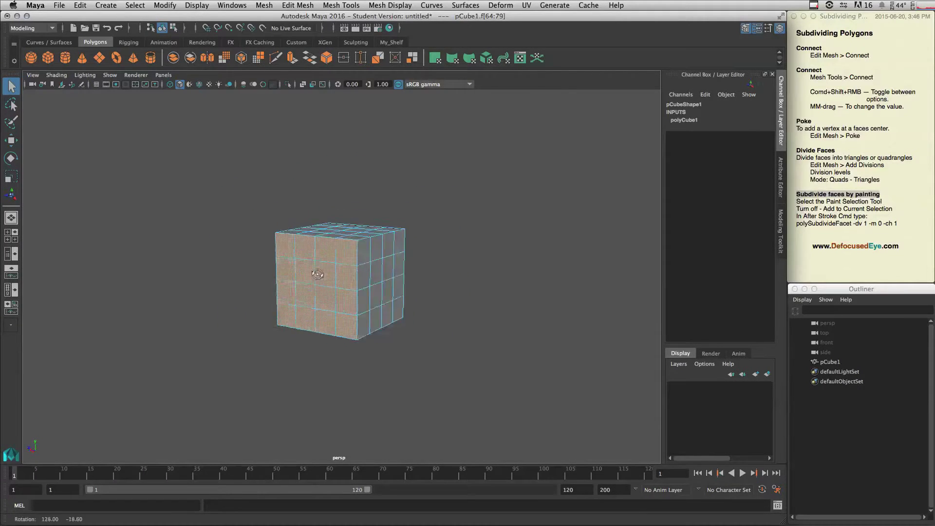
right_click_drag(350, 222, 383, 214)
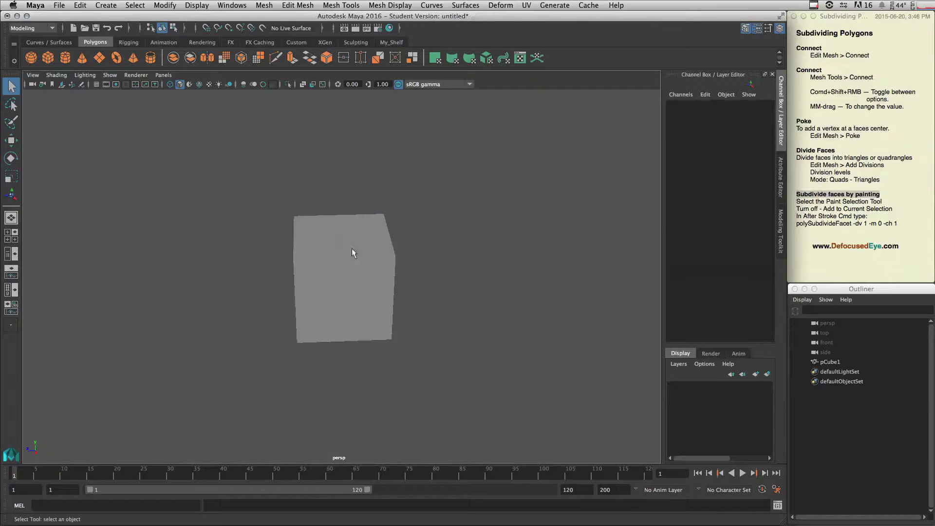
Step: Scale the cube into a long box, about 4.58 in X, 1.22 in Y and 1.49 in Z
left_click(353, 252)
left_click_drag(317, 277, 350, 271, "alt")
key("r")
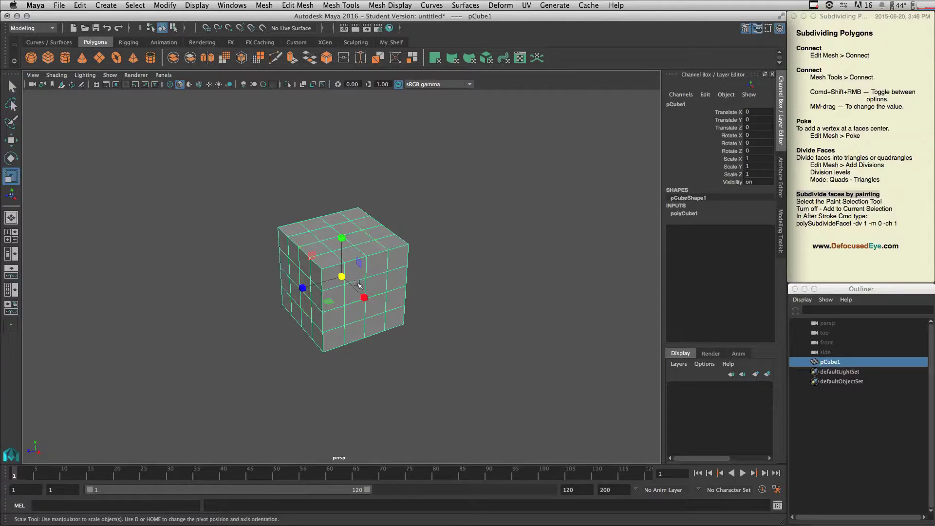
left_click_drag(360, 296, 423, 328)
right_click_drag(422, 329, 375, 336, "alt")
left_click_drag(375, 336, 337, 362, "alt")
left_click_drag(303, 288, 341, 298)
left_click_drag(342, 234, 342, 224)
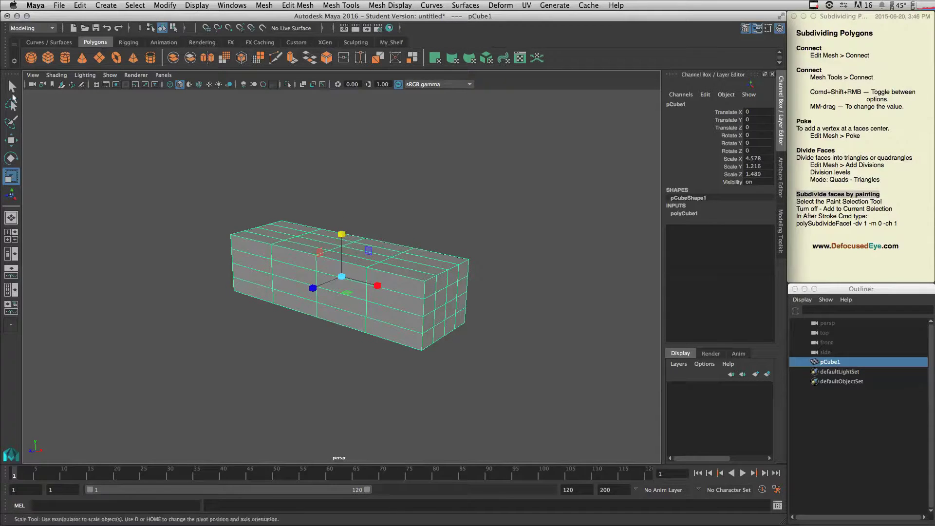
Step: Select the four stacked faces in the end column of the box's long front side
key("q")
left_click_drag(335, 293, 342, 287, "alt")
right_click_drag(343, 287, 355, 274, "alt")
left_click_drag(355, 273, 347, 282, "alt")
right_click_drag(347, 281, 349, 300)
left_click(427, 308)
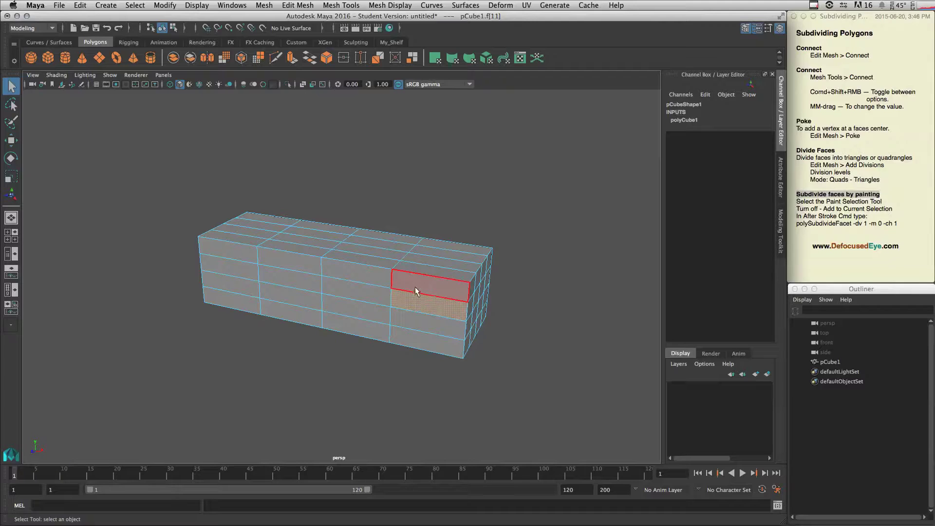
left_click(416, 289)
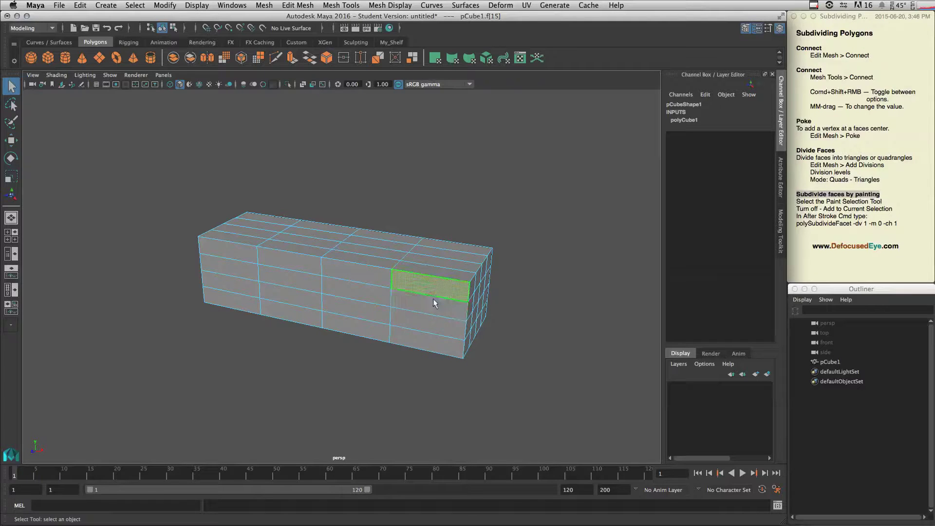
left_click_drag(419, 330, 415, 347)
Step: Switch to Notes and highlight the Connect entry that lists Edit Mesh > Connect
left_click(834, 61)
left_click_drag(872, 55, 793, 43)
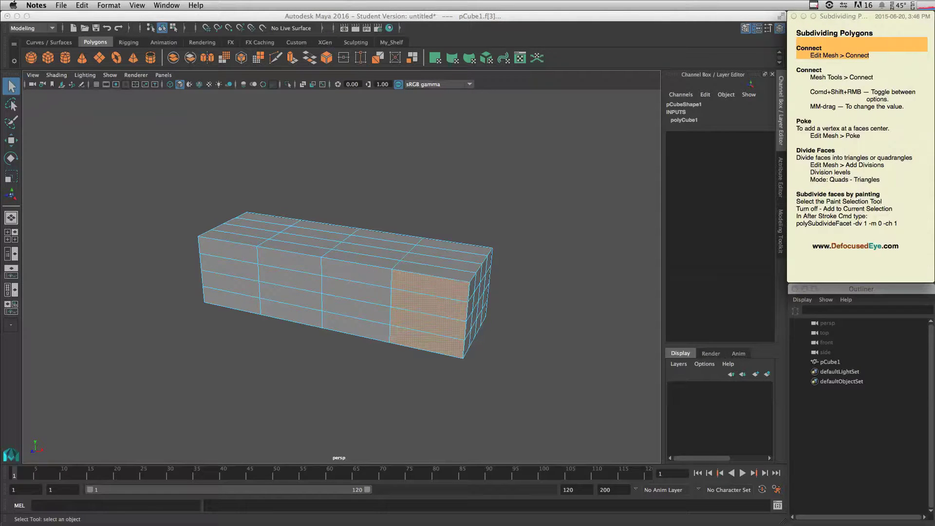
left_click(324, 22)
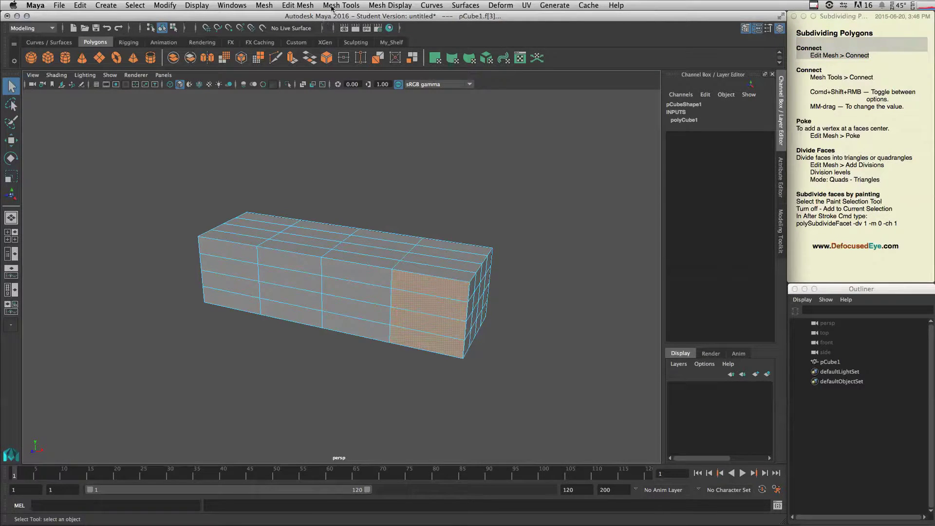
Step: Apply Connect to the selected end-column faces with Insert with edge flow on and Adjust Edge Flow at 1.0000
left_click(298, 5)
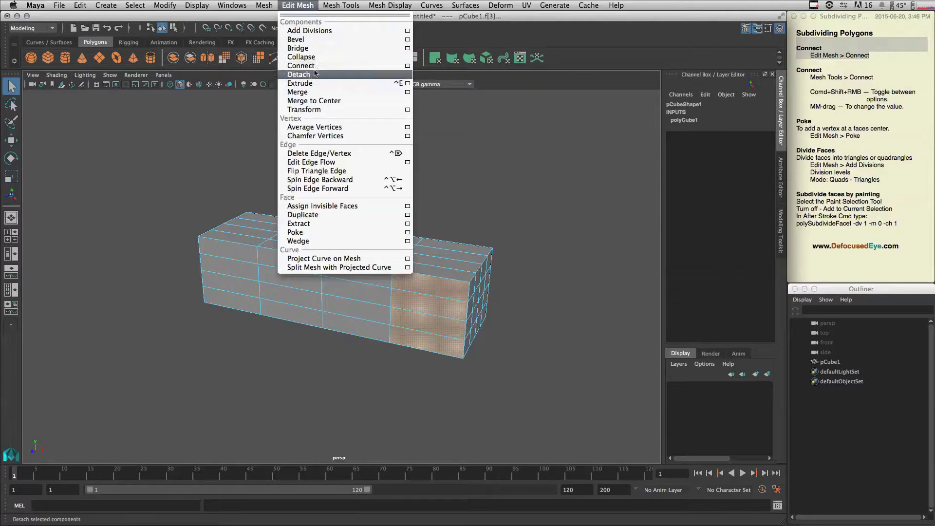
left_click(408, 66)
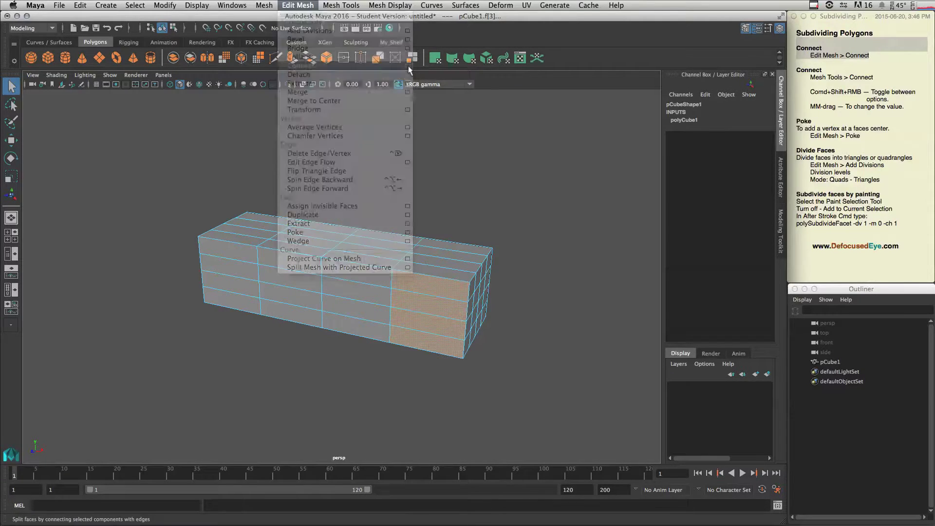
left_click_drag(632, 104, 648, 31)
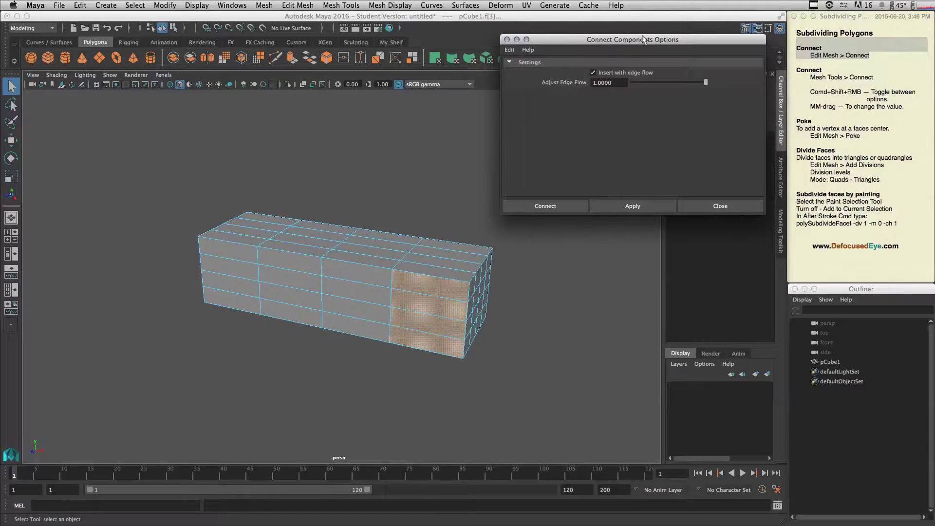
left_click(633, 206)
left_click_drag(507, 330, 446, 292, "alt")
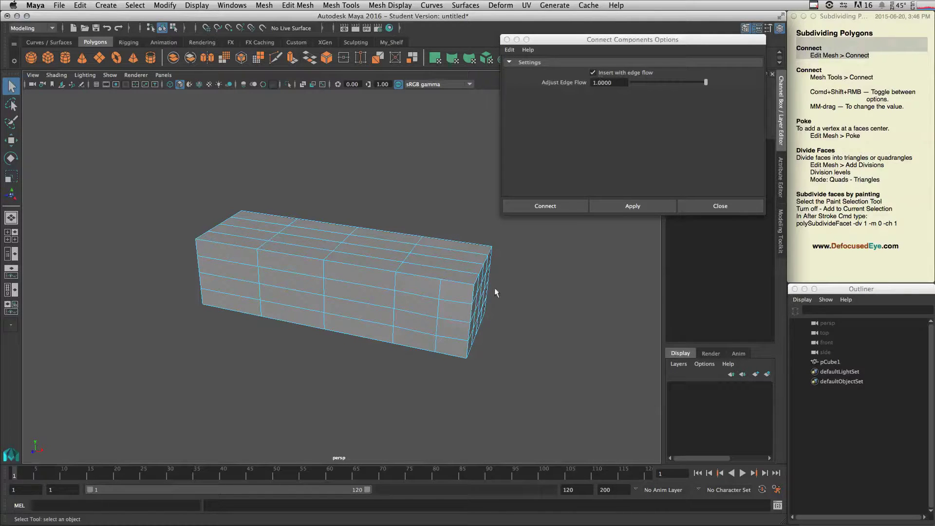
left_click_drag(548, 287, 496, 282, "alt")
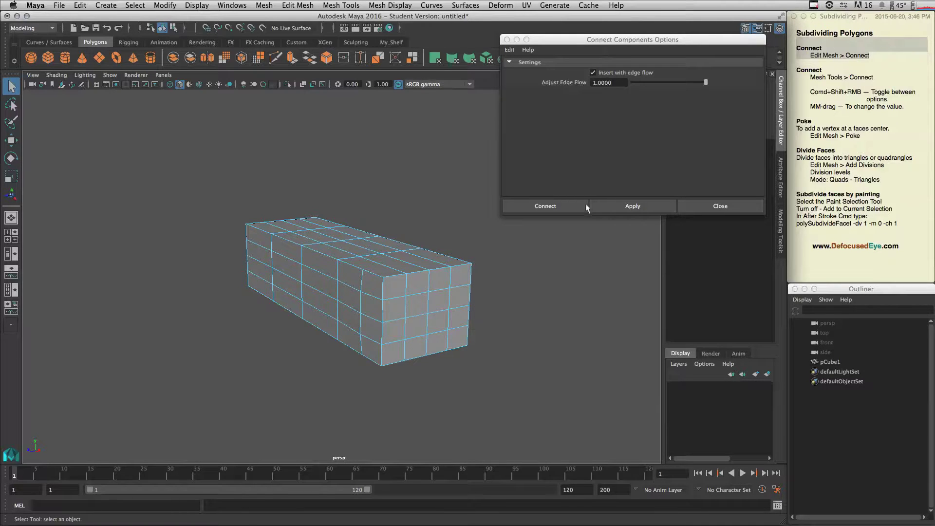
left_click_drag(531, 274, 411, 293, "alt")
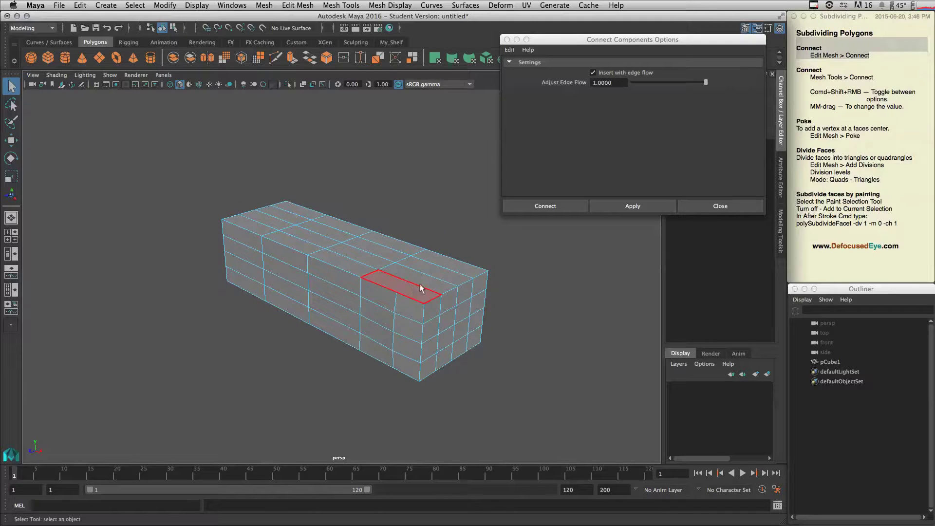
Step: Undo the connect and reapply it to the end-column faces with Insert with edge flow turned off
key("super+z")
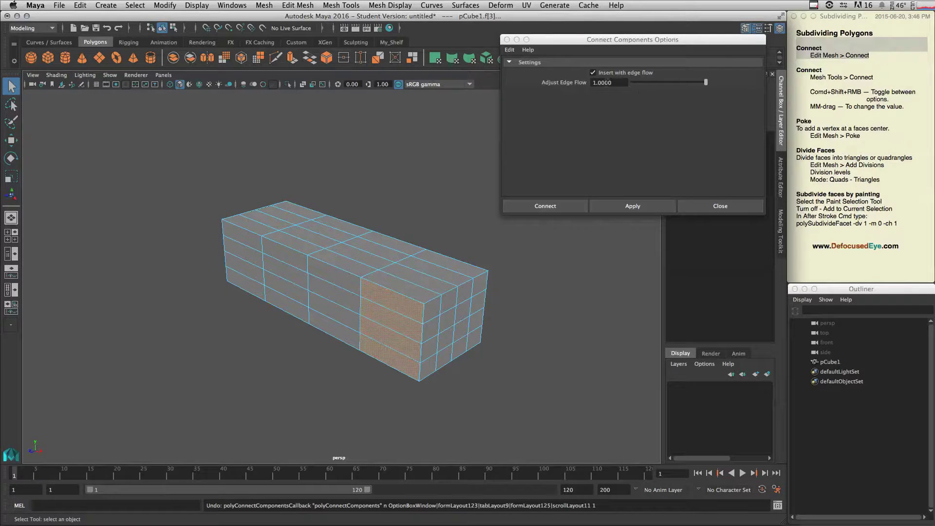
left_click_drag(639, 41, 605, 68)
left_click(615, 163)
left_click(620, 235)
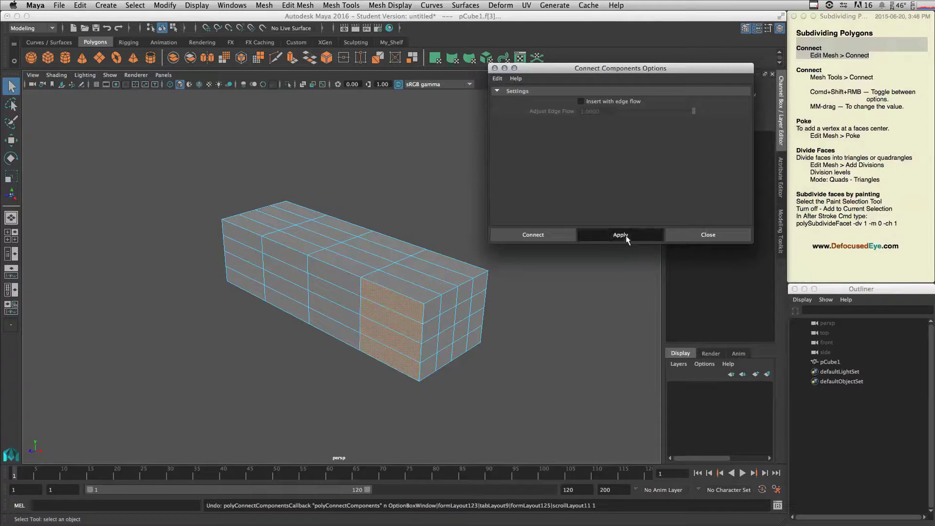
mouse_move(468, 310)
left_mouse_down("alt")
mouse_move(422, 261)
mouse_move(444, 314)
mouse_move(473, 306)
mouse_move(472, 295)
left_mouse_up("alt")
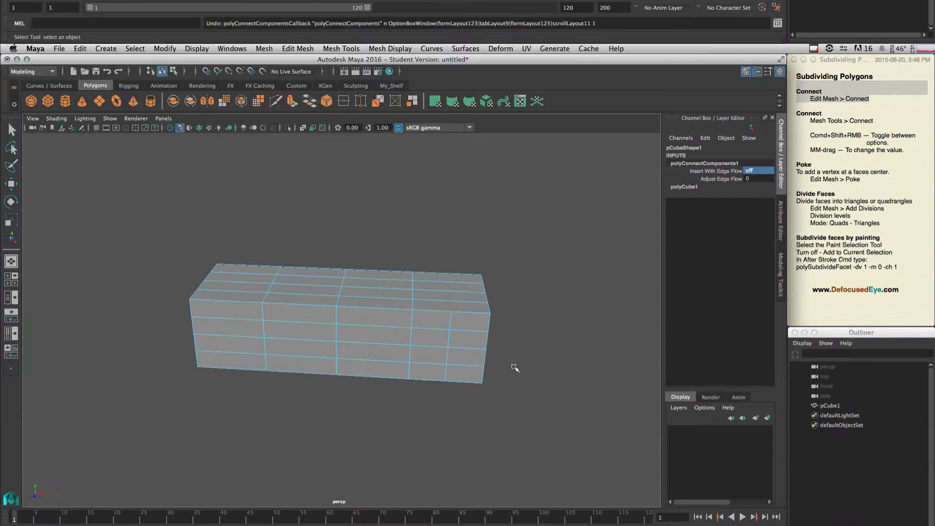
left_click_drag(515, 368, 535, 363, "alt")
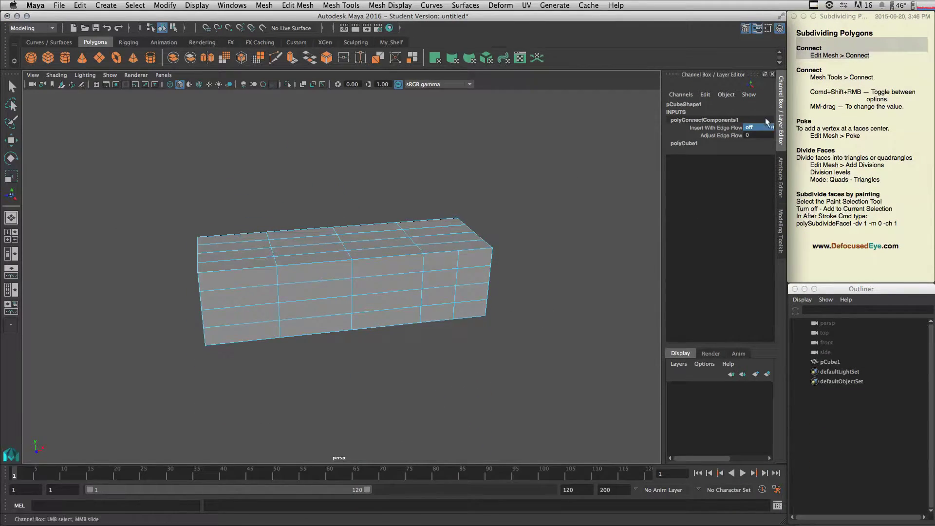
Step: Switch to Notes and highlight the Mesh Tools > Connect line
left_click(838, 57)
left_click_drag(425, 226, 687, 59, "alt")
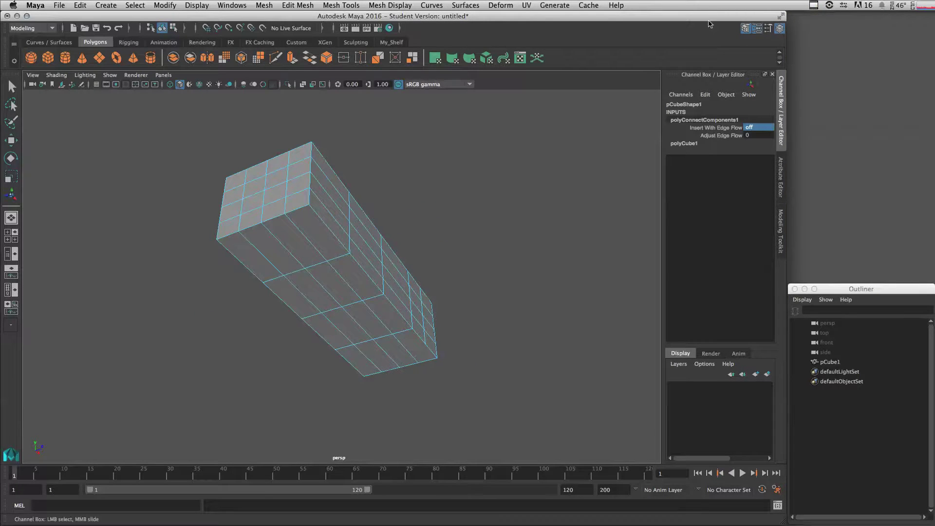
key("super+Tab")
left_click(833, 77)
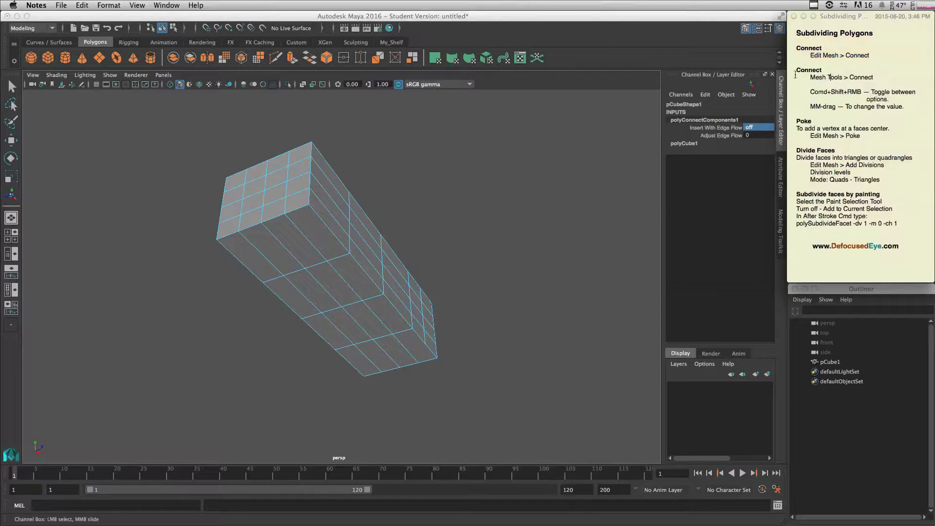
left_click(825, 83)
left_click_drag(810, 78, 887, 79)
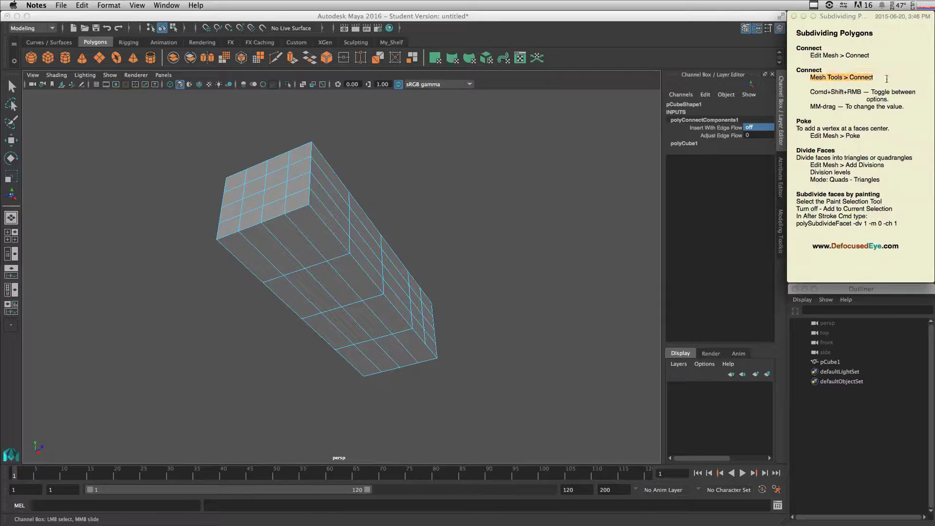
Step: Select the four stacked front faces in the box's second column, counted from the end opposite the new edge
left_click_drag(396, 211, 434, 323, "alt")
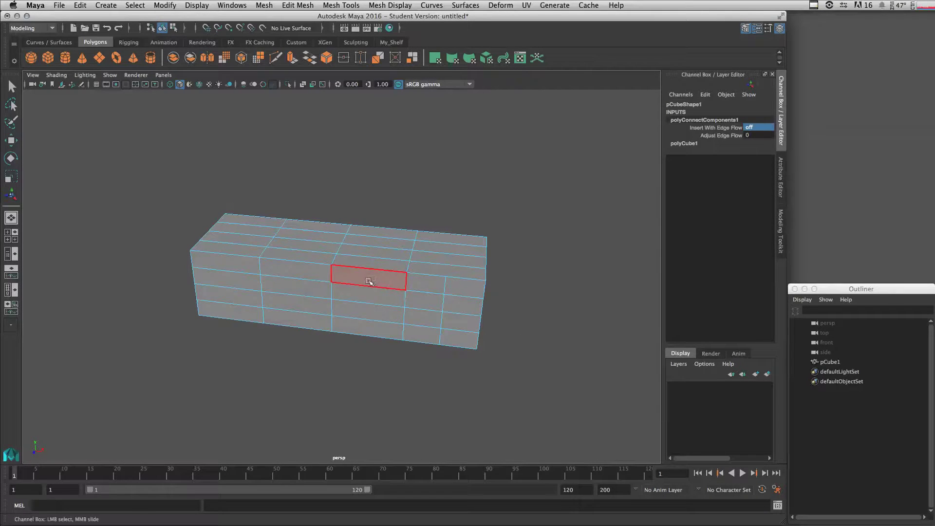
left_click_drag(369, 281, 371, 328)
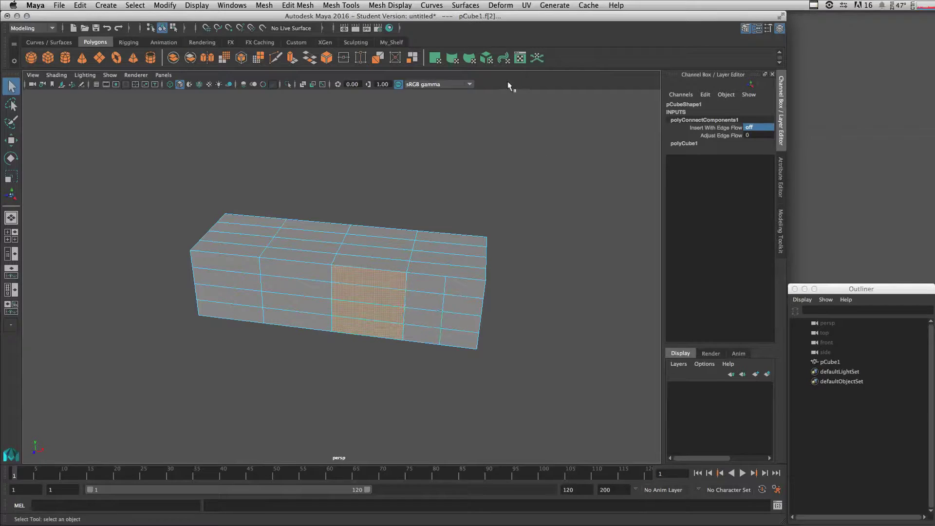
left_click(299, 274)
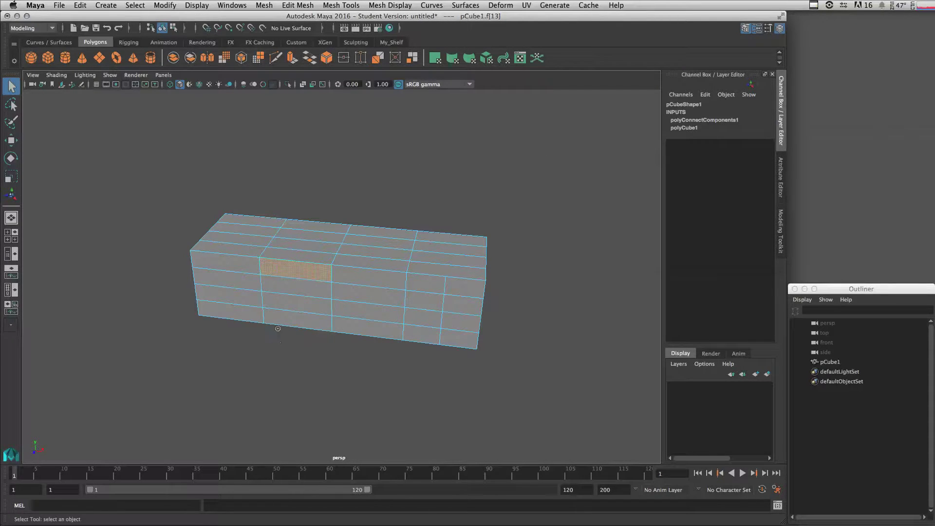
left_click_drag(297, 313, 296, 271)
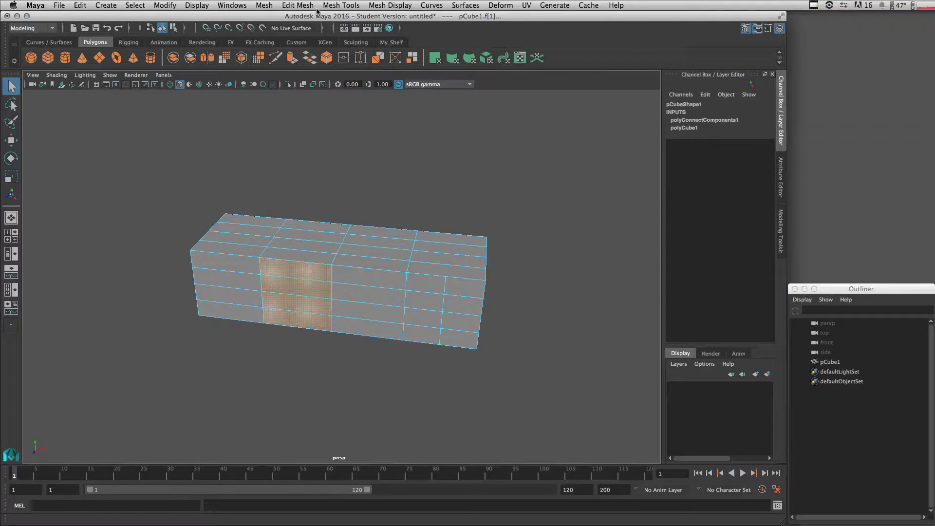
Step: Switch to Notes and highlight the second Connect heading together with its Mesh Tools > Connect line
key("super+Tab")
left_click_drag(893, 75, 789, 71)
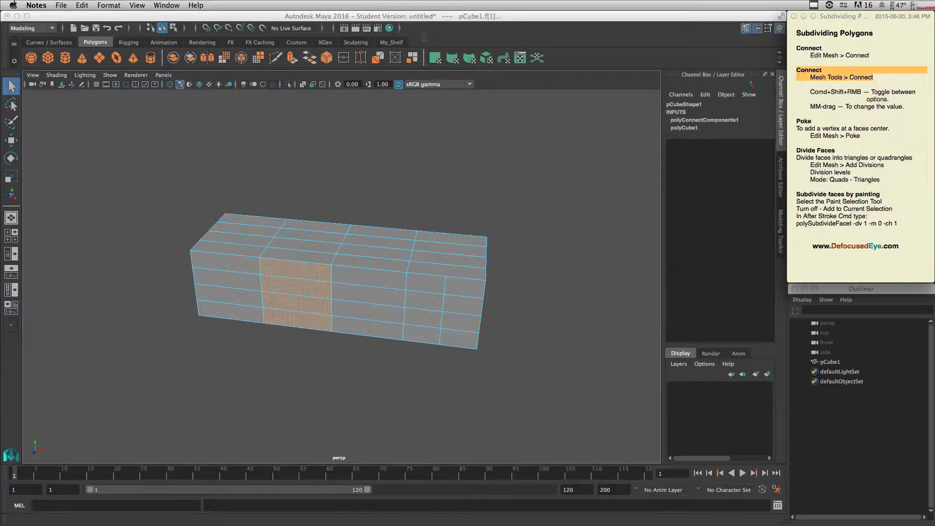
left_click(363, 15)
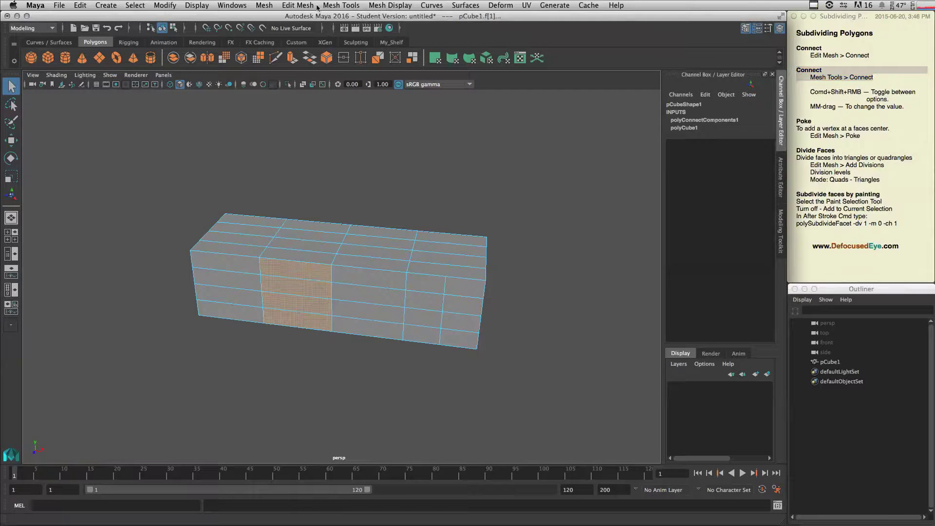
Step: Start the interactive Connect tool on the selected second-column faces with its tool settings shown
left_click(362, 7)
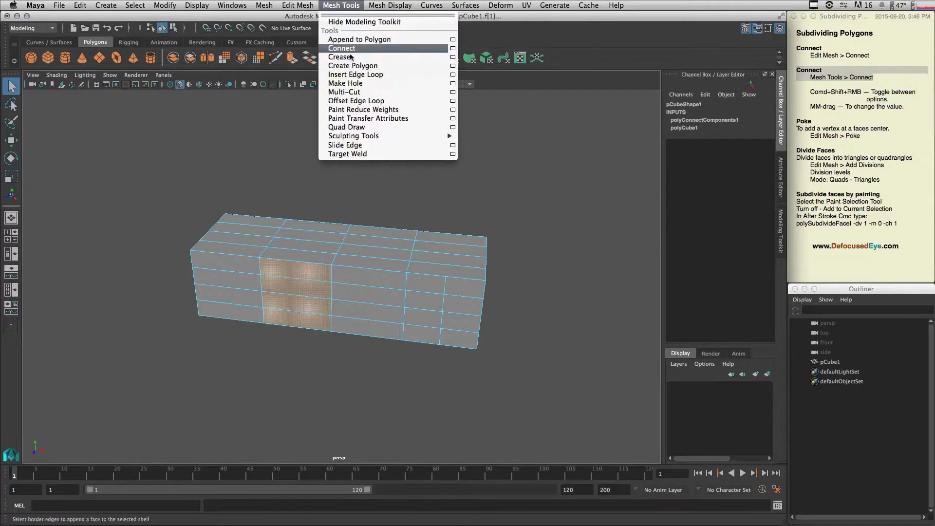
left_click(453, 49)
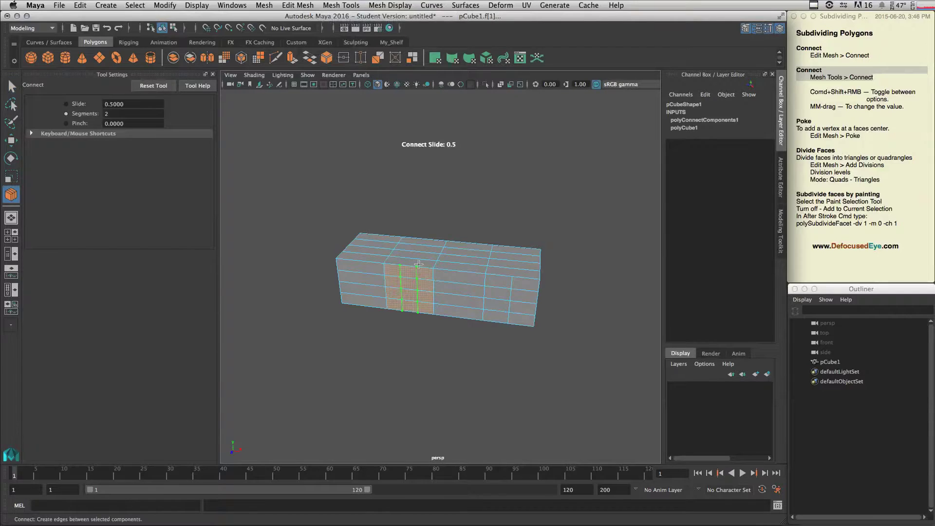
right_click_drag(414, 278, 652, 254, "alt")
left_click_drag(432, 280, 469, 290, "alt")
right_click_drag(420, 290, 370, 286, "alt")
left_click_drag(438, 303, 439, 267, "alt")
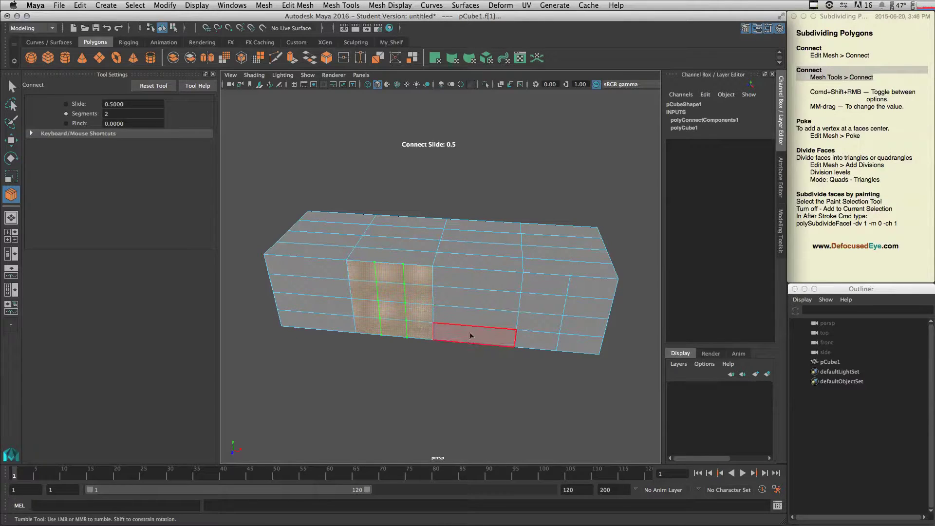
Step: Select the front and top faces of the third column and set the Connect segments to 2
left_click_drag(475, 235, 477, 218)
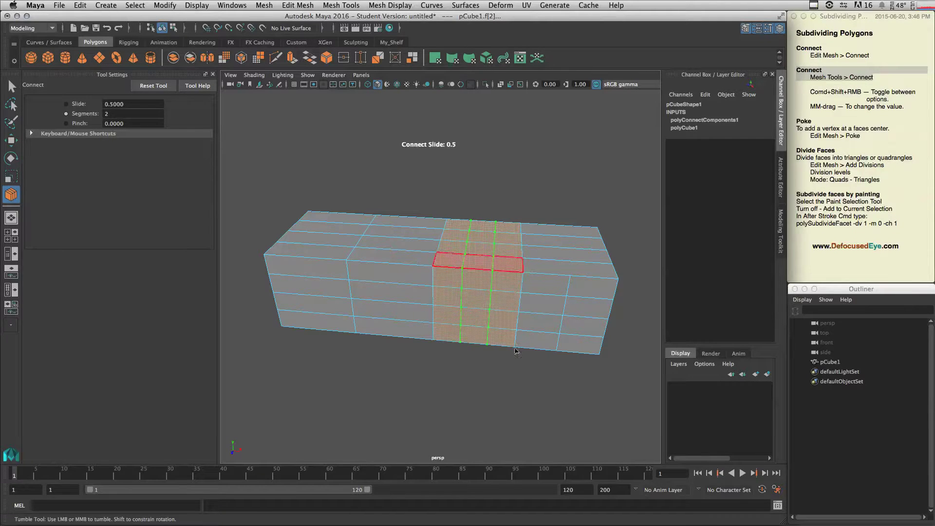
mouse_move(511, 362)
left_mouse_down("alt")
mouse_move(512, 293)
mouse_move(514, 375)
mouse_move(505, 369)
left_mouse_up("alt")
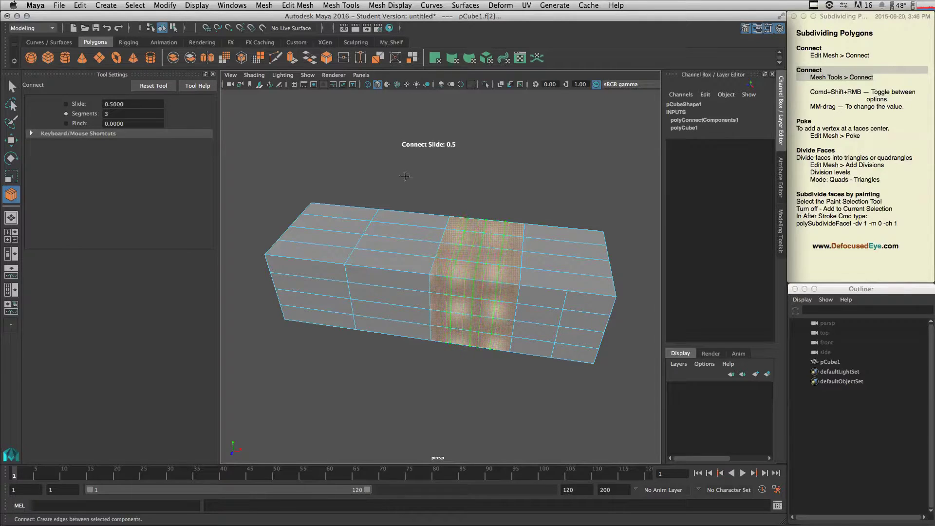
middle_click_drag(406, 174, 441, 177)
scroll(438, 177, "up", 1)
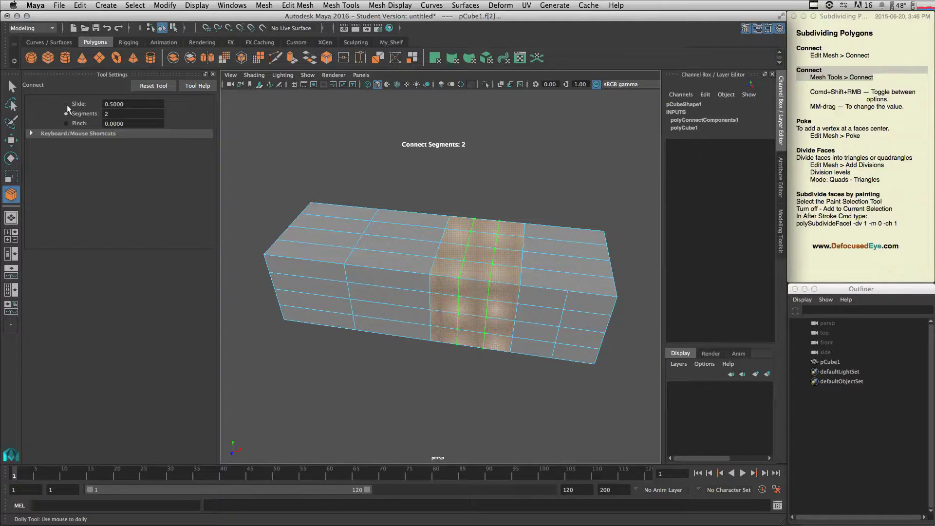
Step: Set the Connect slide to 0.25 for the new edges and undo that change
right_click(427, 171, "shift+super")
middle_click_drag(427, 171, 402, 169)
key("z")
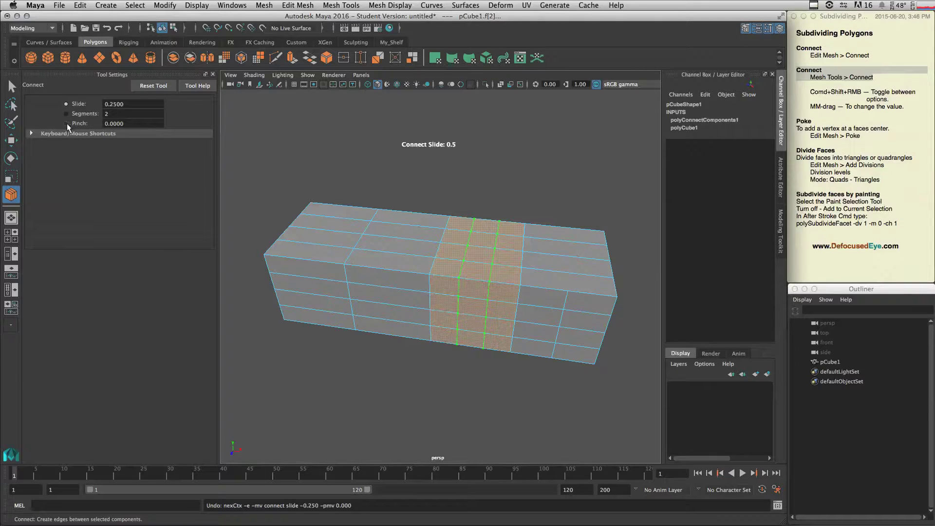
Step: Activate the Connect tool's Pinch option and spread the two new edges apart to about 1.28
right_click(428, 176, "shift+super")
middle_click_drag(430, 177, 526, 180)
middle_click_drag(591, 183, 531, 193)
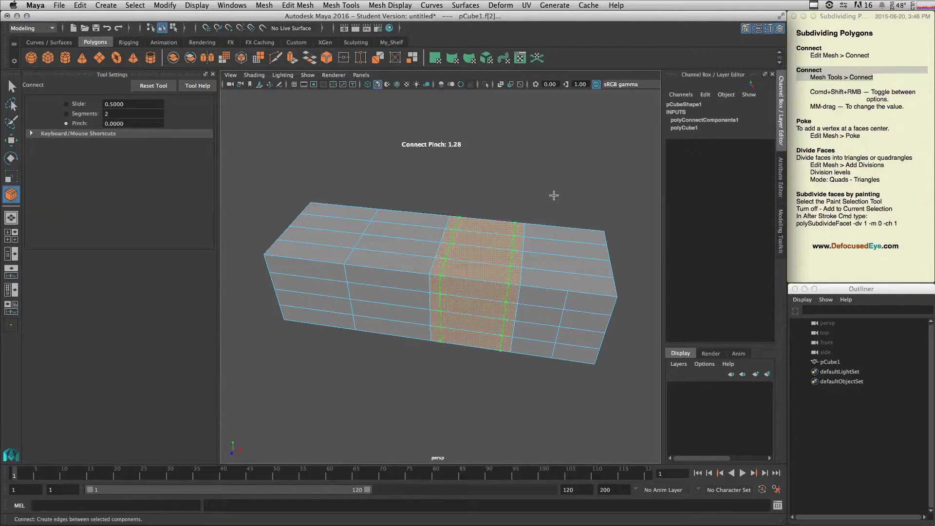
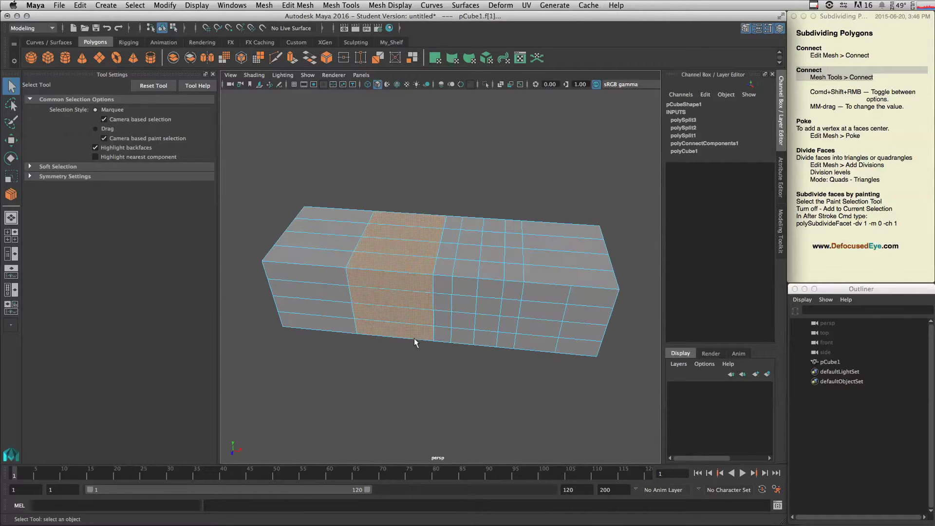
Step: Start the interactive Connect tool on the selected column of faces and highlight the option-toggle shortcut in the notes
left_click(358, 7)
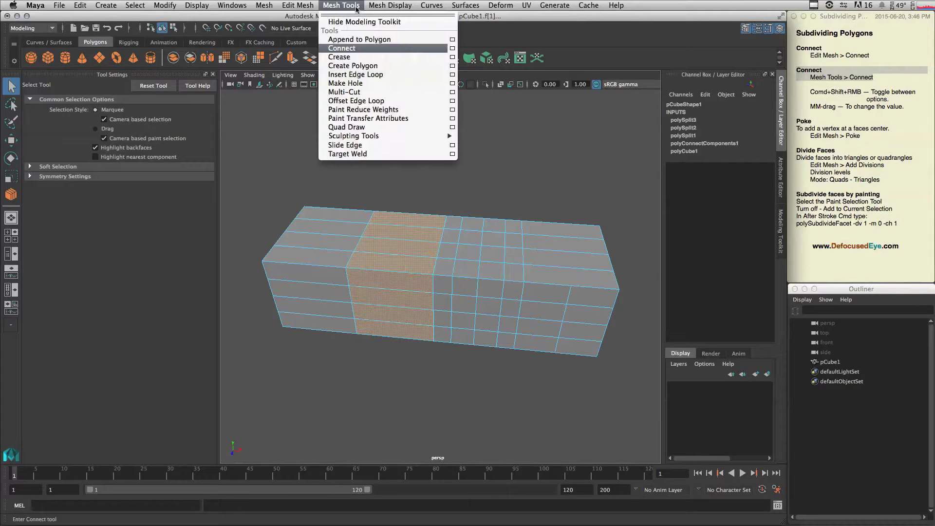
left_click(398, 53)
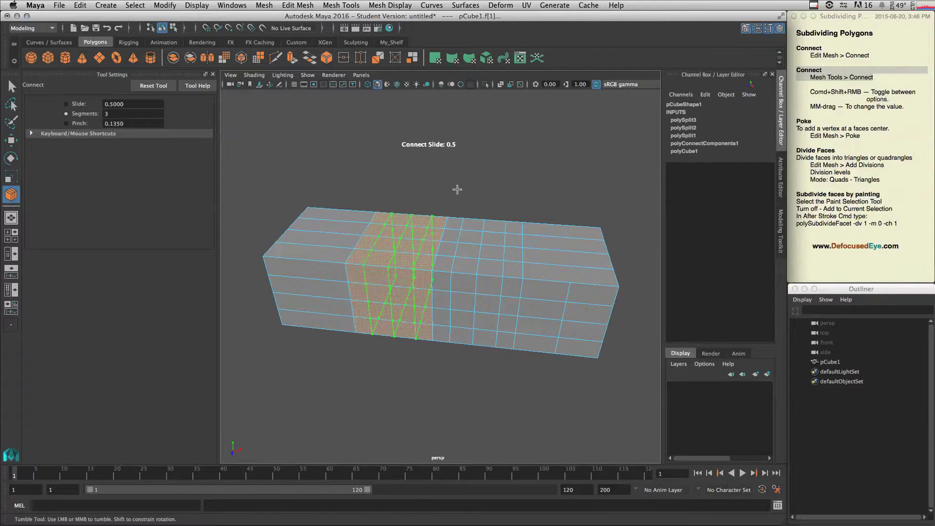
left_click(827, 94)
left_click_drag(809, 92, 862, 91)
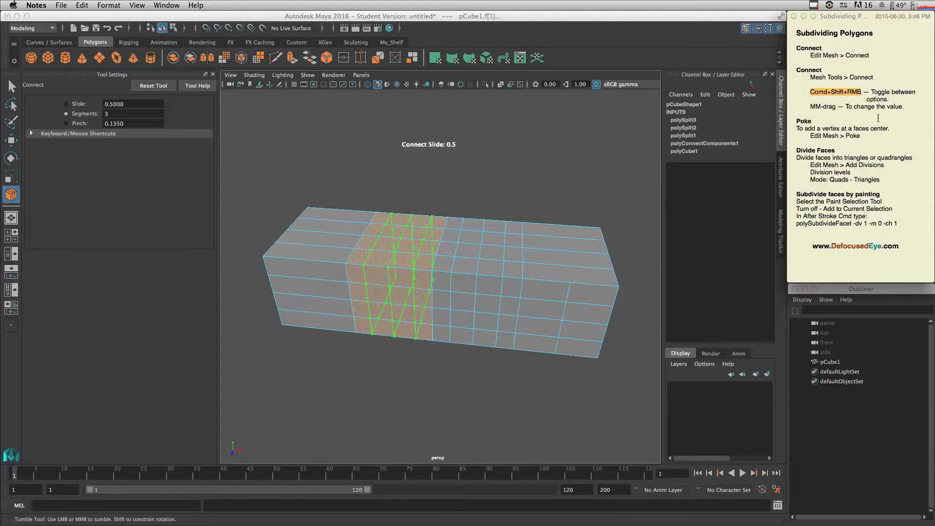
Step: Hide the tool settings and switch the Connect tool's active option to Slide in the viewport
left_click(213, 75)
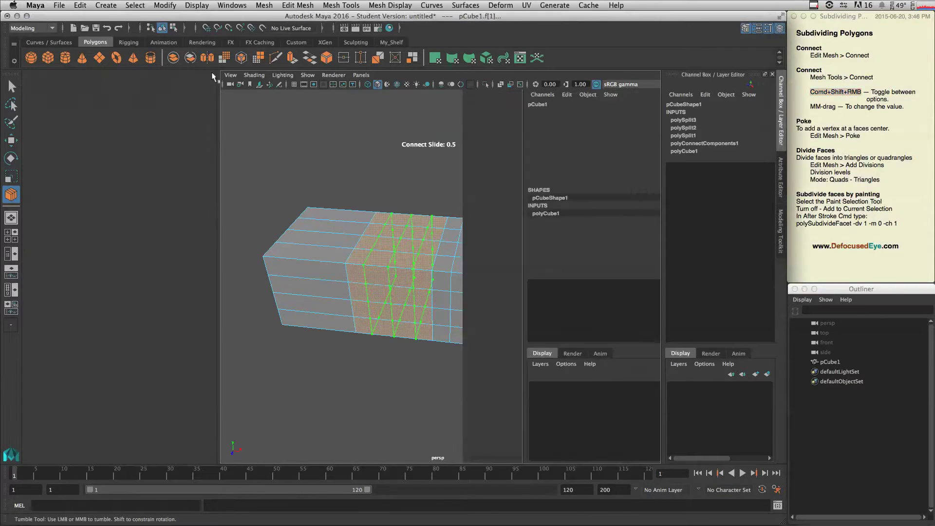
right_click_drag(376, 171, 331, 168, "alt")
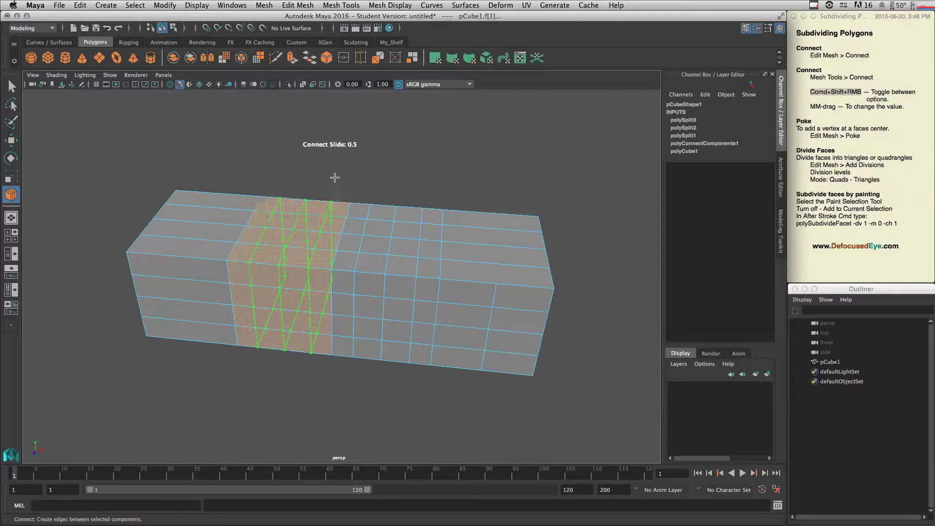
right_click(336, 175, "shift+super")
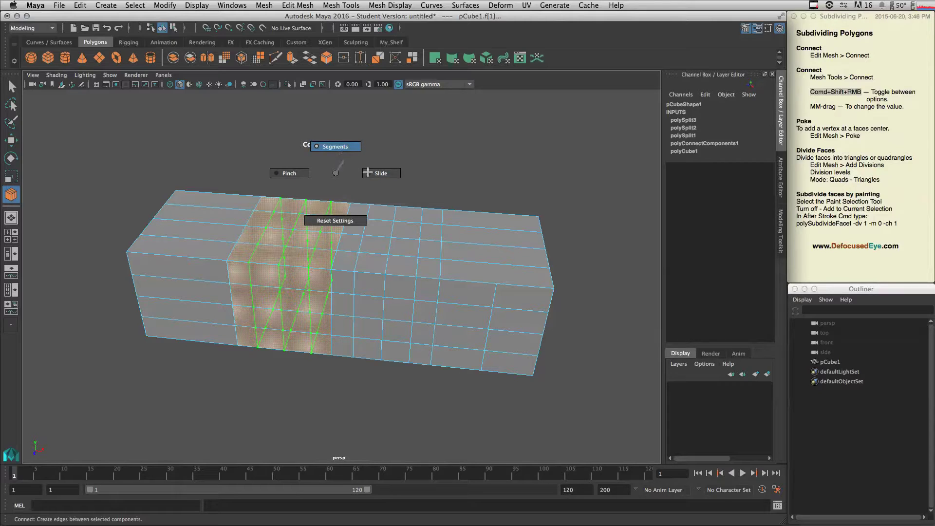
right_click_drag(393, 174, 392, 173, "shift+super")
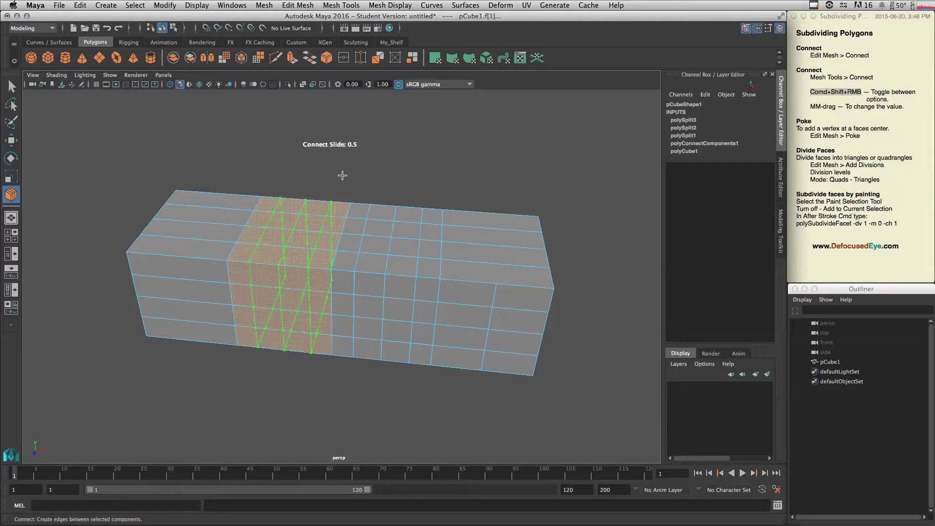
mouse_move(342, 175)
middle_mouse_down()
mouse_move(354, 176)
mouse_move(311, 172)
mouse_move(446, 193)
mouse_move(343, 186)
middle_mouse_up()
Step: Set the Connect pinch to 0.2 for the three new edges and complete the connection
right_click_drag(360, 183, 330, 182, "shift+super")
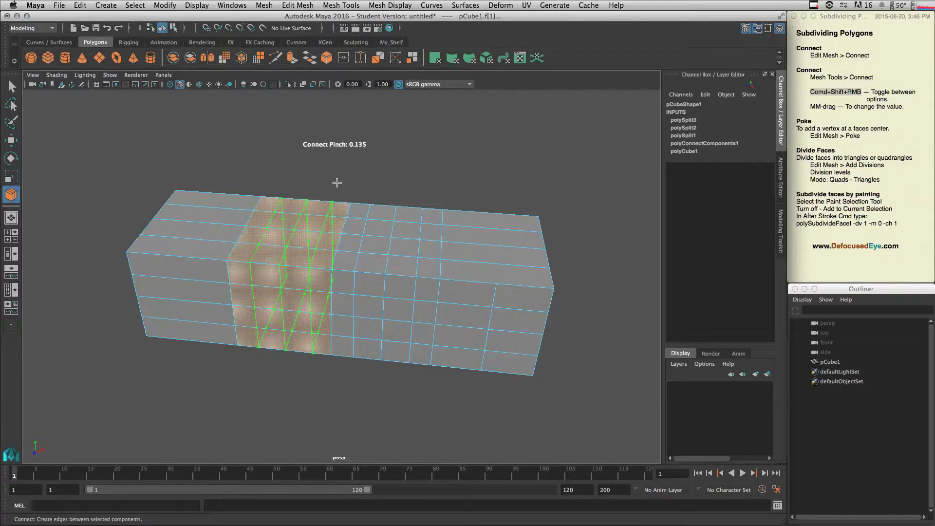
mouse_move(341, 182)
middle_mouse_down()
mouse_move(399, 182)
mouse_move(346, 175)
middle_mouse_up()
left_click_drag(345, 176, 344, 174, "alt")
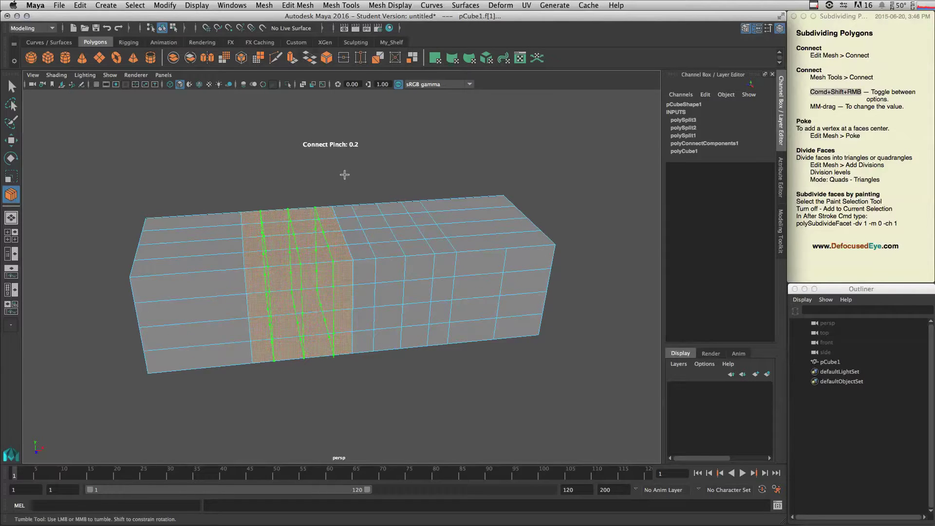
key("q")
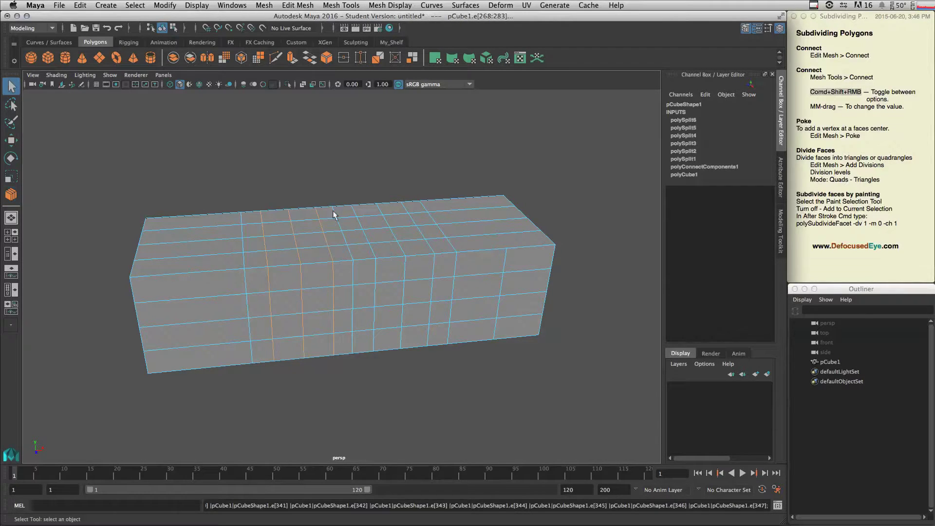
left_click_drag(334, 213, 335, 249, "alt")
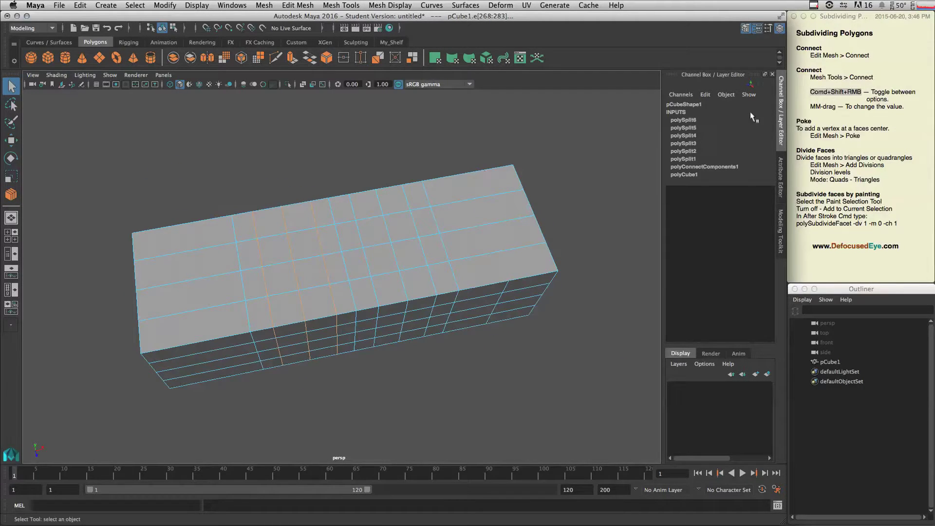
Step: Highlight the notes on changing a Connect value and on poking a face to add a centre vertex
left_click(844, 121)
left_click_drag(810, 107, 905, 107)
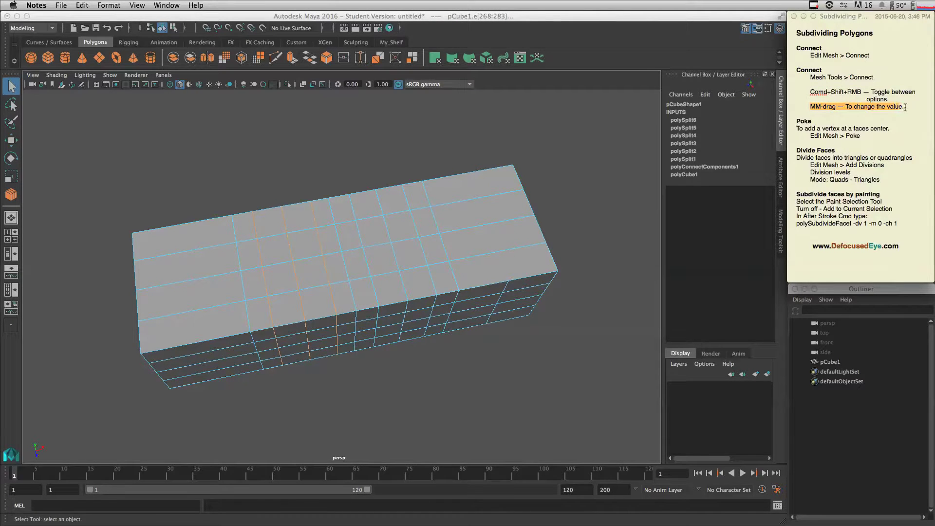
left_click(820, 125)
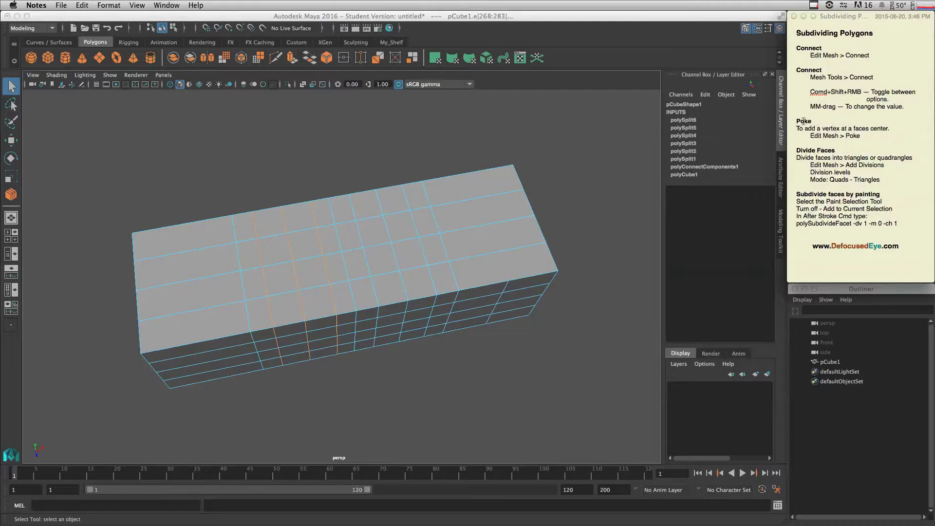
double_click(804, 121)
left_click_drag(796, 129, 896, 124)
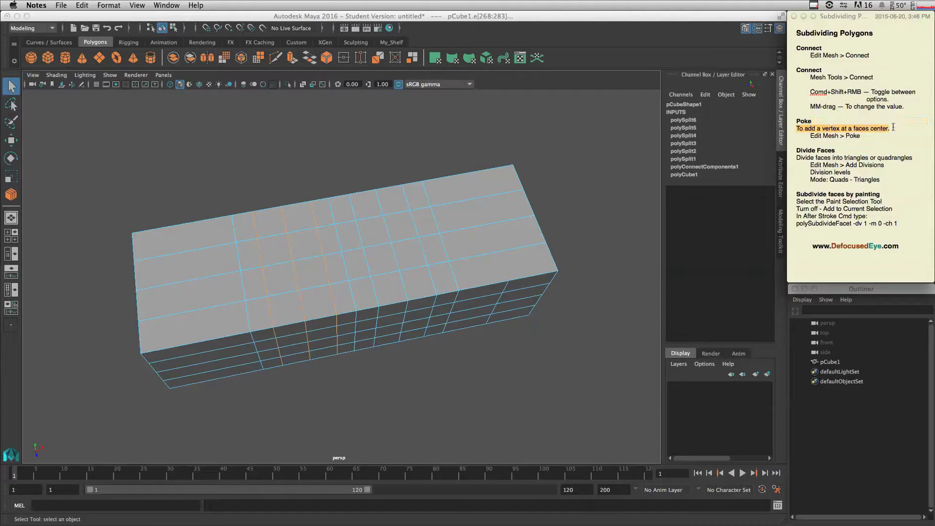
left_click(873, 138)
Step: Select the single outer face in the second row from the top on the box's square end
left_click(392, 245)
left_click_drag(392, 244, 417, 277, "alt")
key("F11")
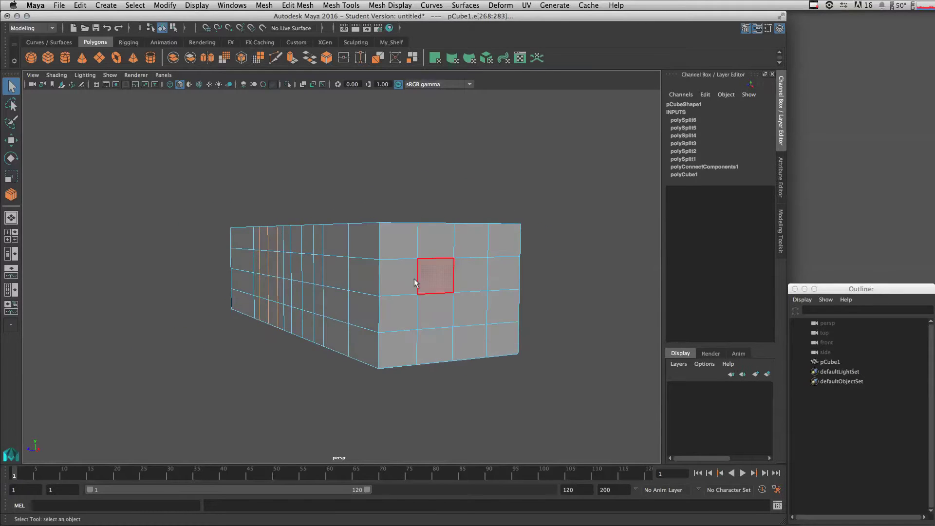
left_click(397, 278)
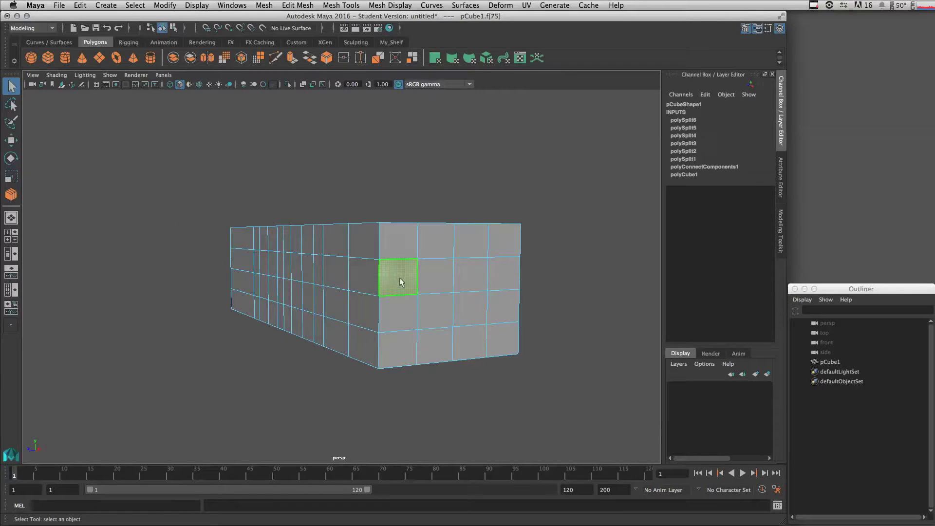
Step: Highlight the Poke section in the notes and poke the selected end face to add a vertex at its centre
key("super+Tab")
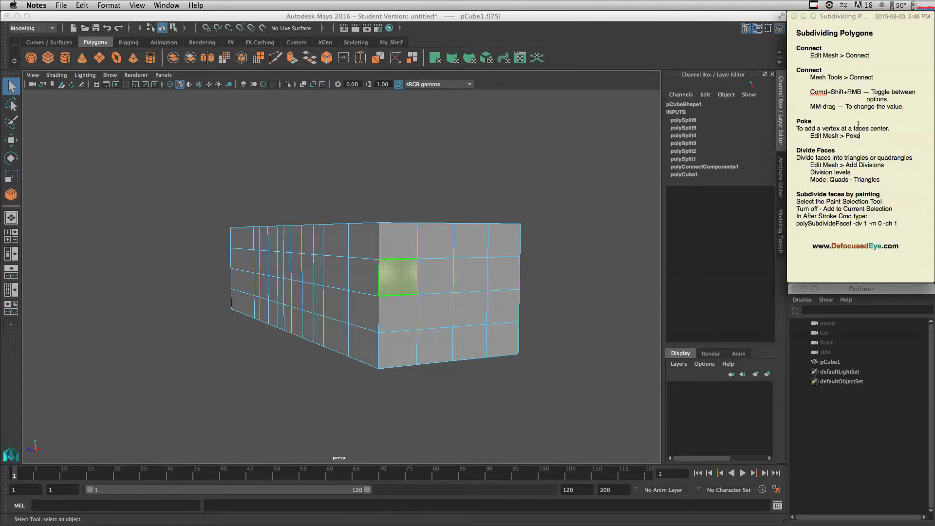
left_click_drag(873, 137, 790, 119)
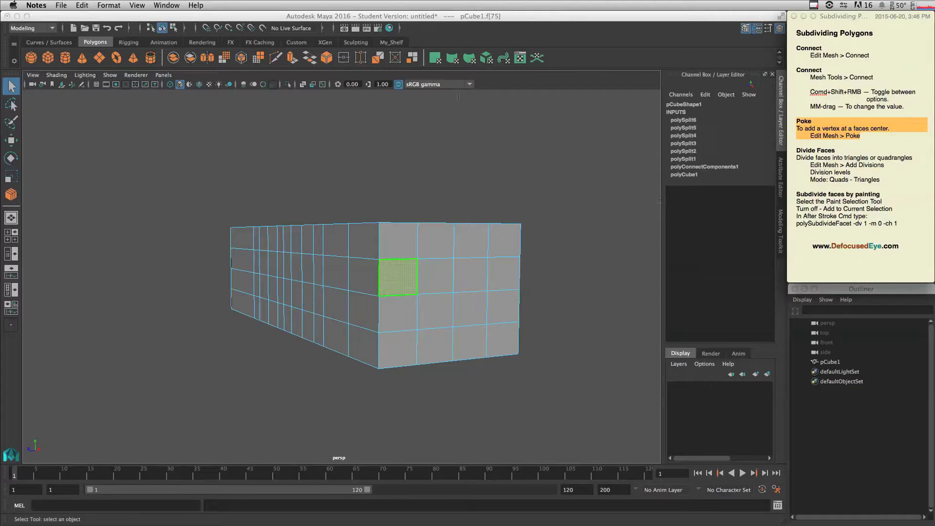
left_click(465, 19)
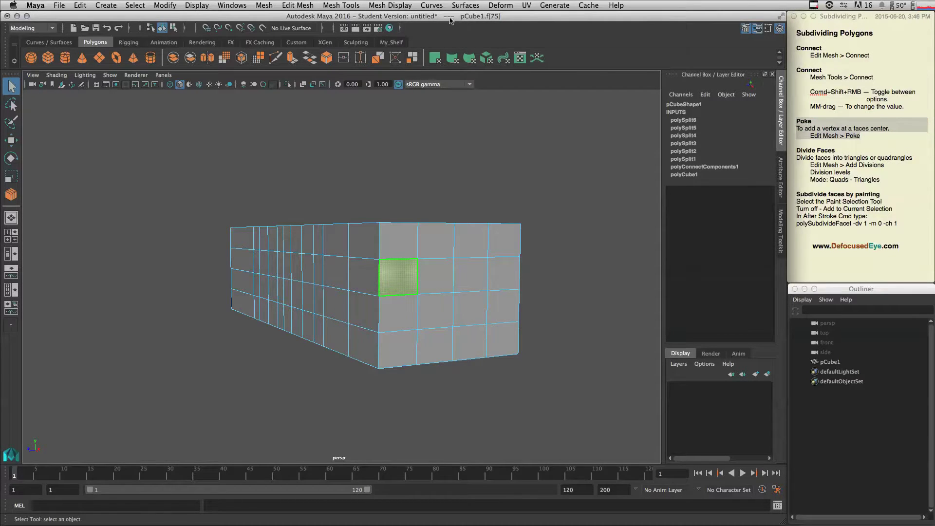
left_click(297, 5)
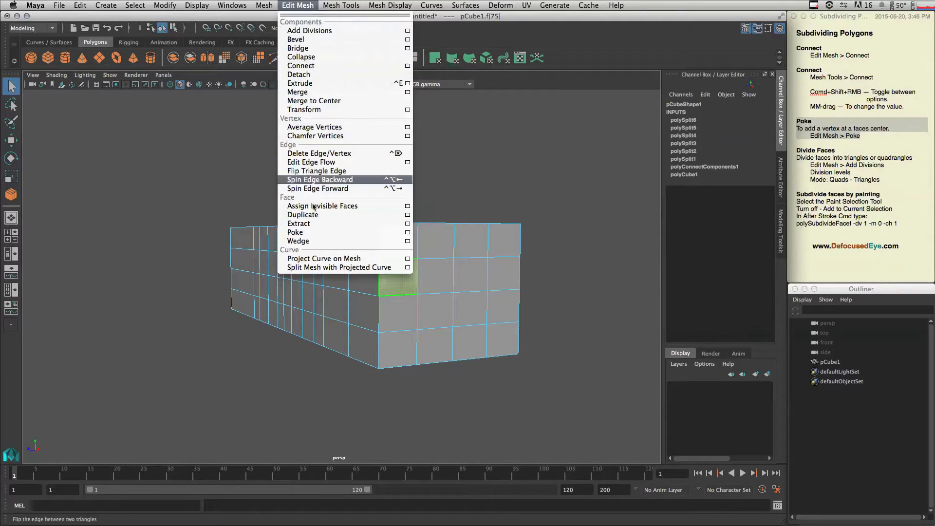
left_click(298, 233)
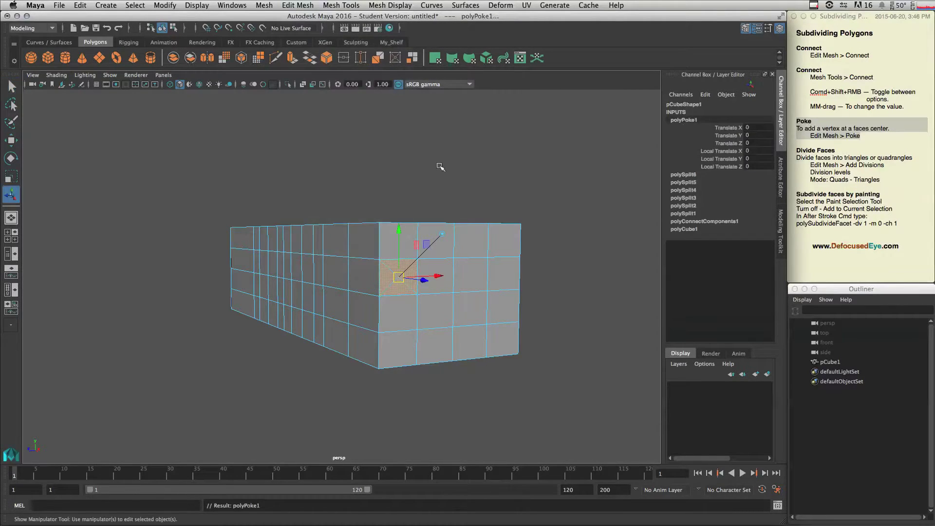
mouse_move(431, 197)
left_mouse_down("alt")
mouse_move(387, 203)
mouse_move(428, 202)
left_mouse_up("alt")
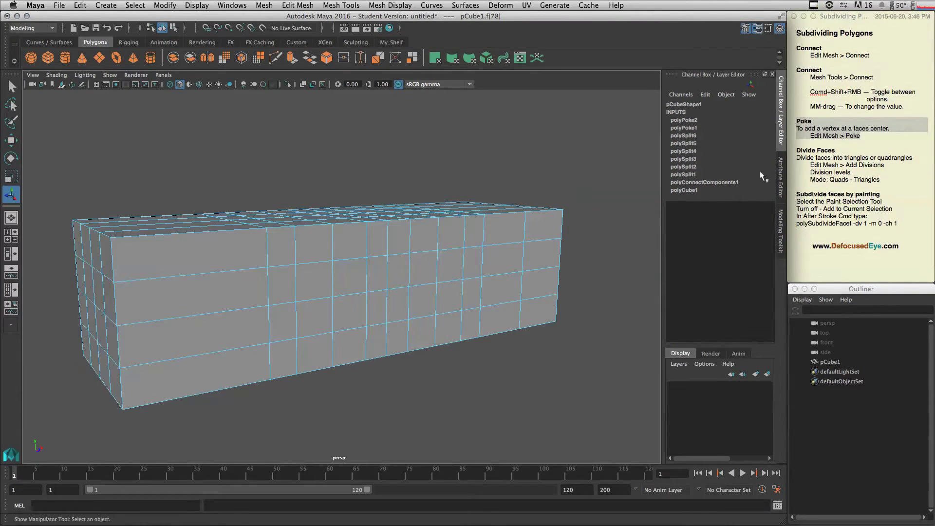
Step: Highlight the Divide Faces heading and the Add Divisions command path in the notes
left_click(799, 150)
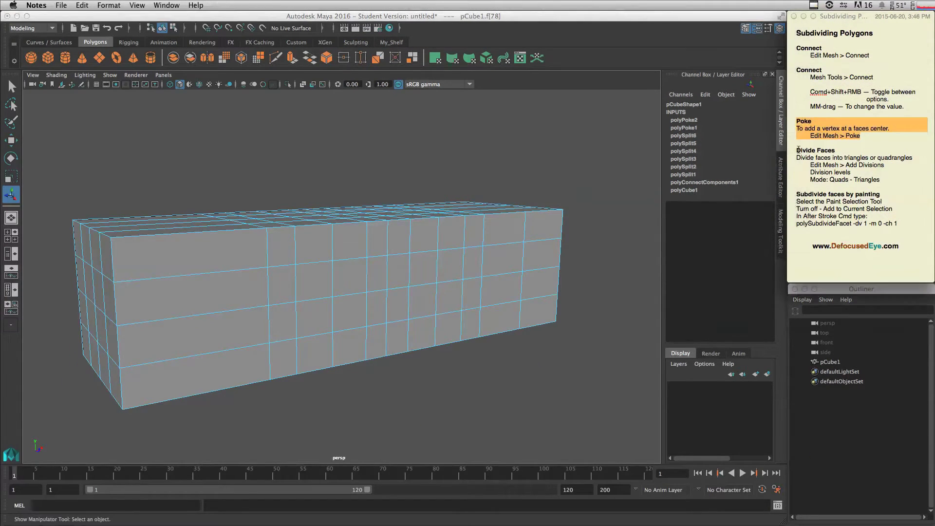
left_click_drag(799, 150, 847, 148)
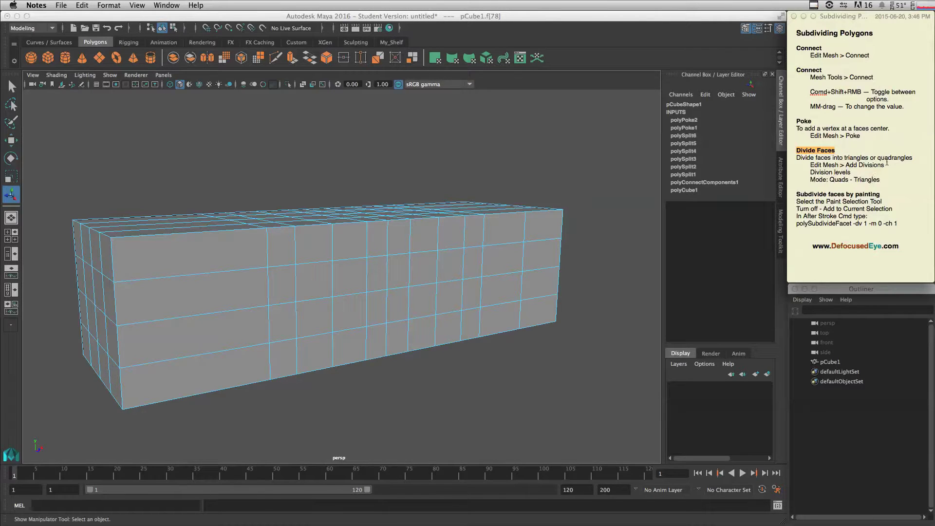
left_click_drag(885, 165, 808, 165)
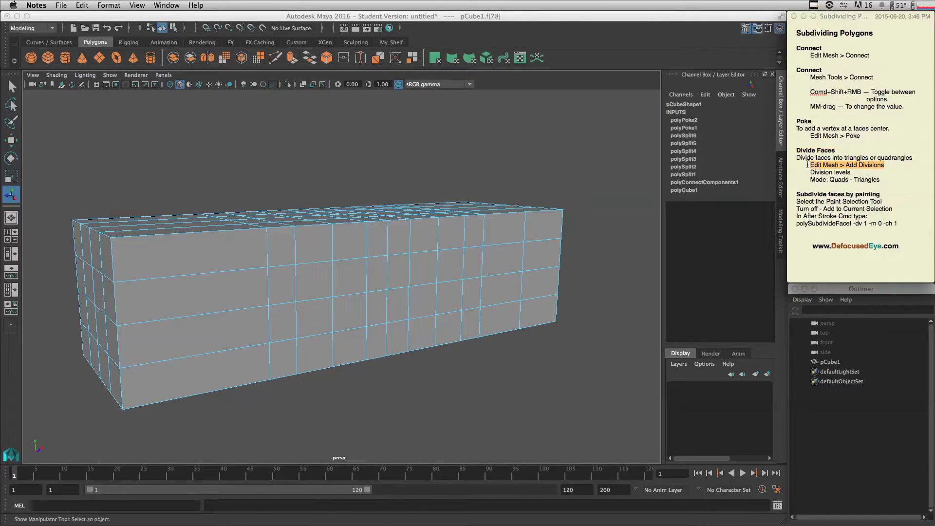
Step: Select the long corner face in the top row of the box's long side
left_click(178, 281)
left_click_drag(192, 286, 229, 288, "alt")
left_click(230, 291)
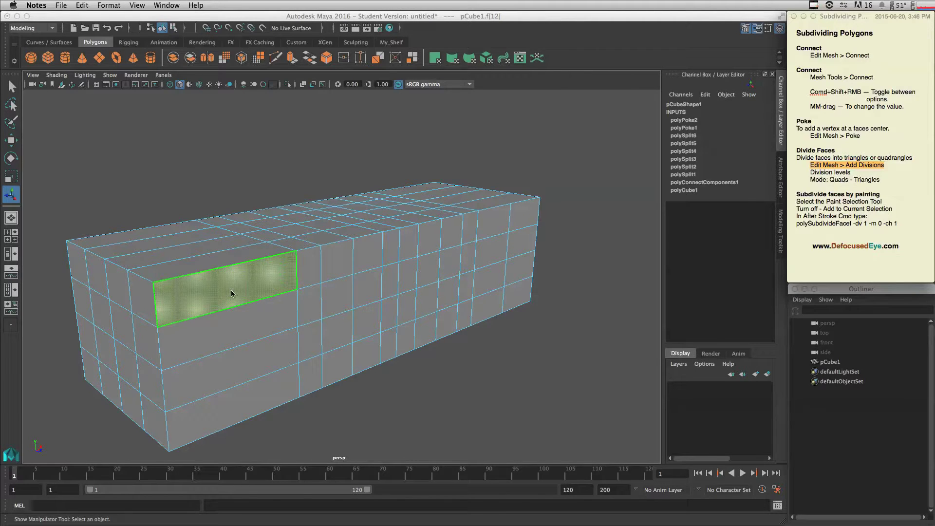
left_click(259, 17)
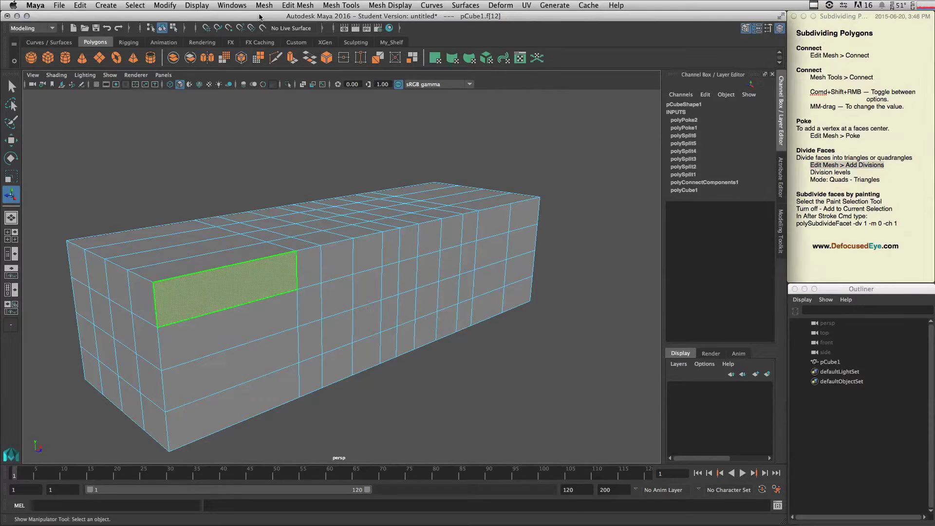
Step: Add divisions to the selected face exponentially with 2 division levels in quads mode, keeping the options dialog open
left_click(309, 6)
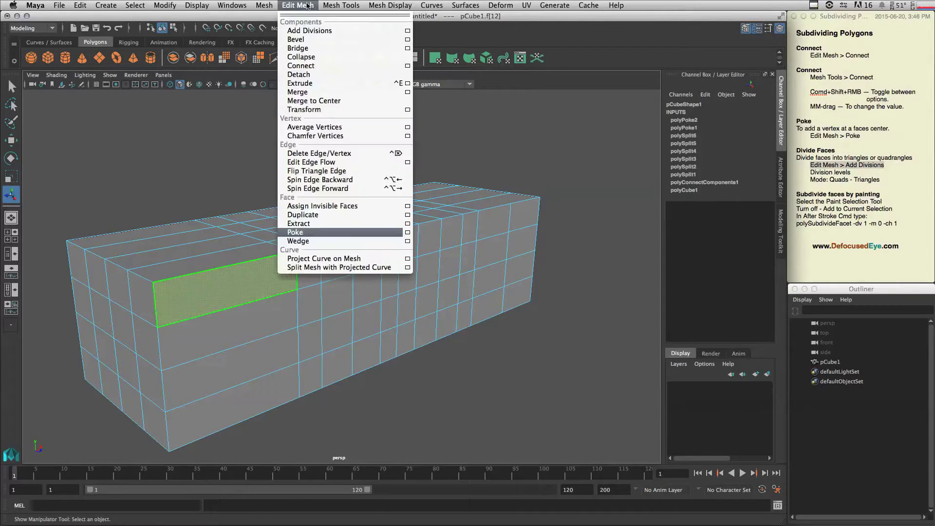
left_click(408, 30)
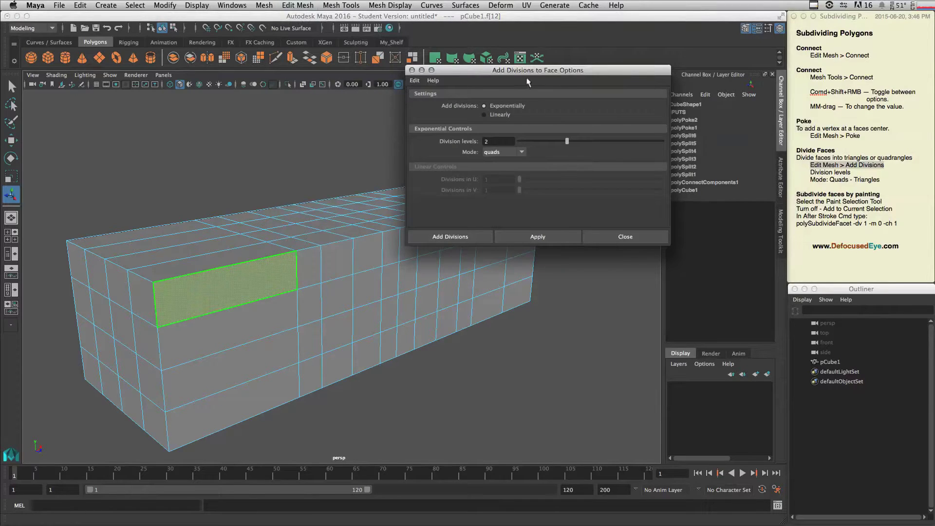
left_click_drag(530, 71, 586, 115)
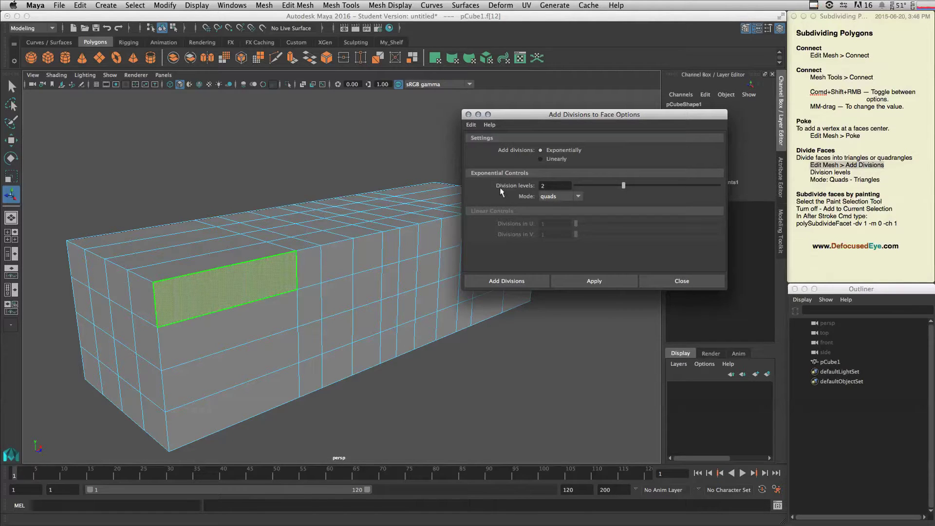
left_click(579, 197)
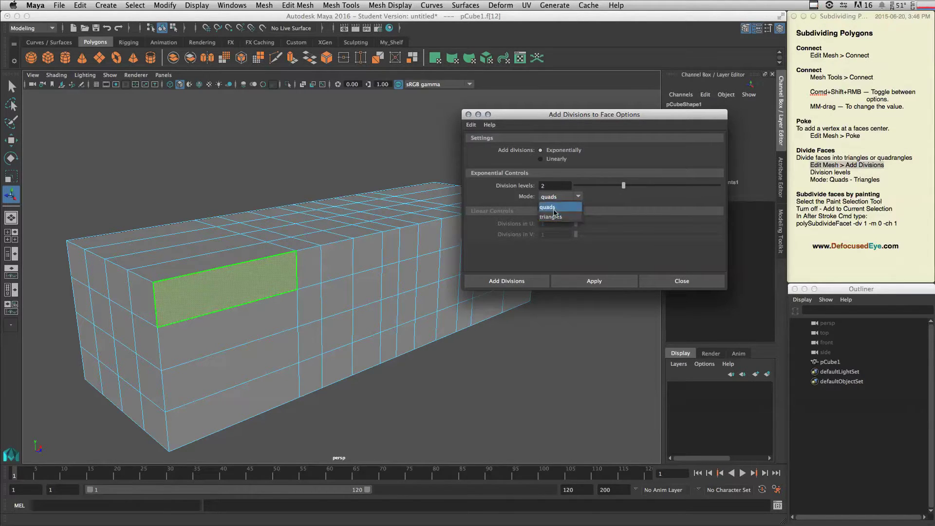
left_click(598, 285)
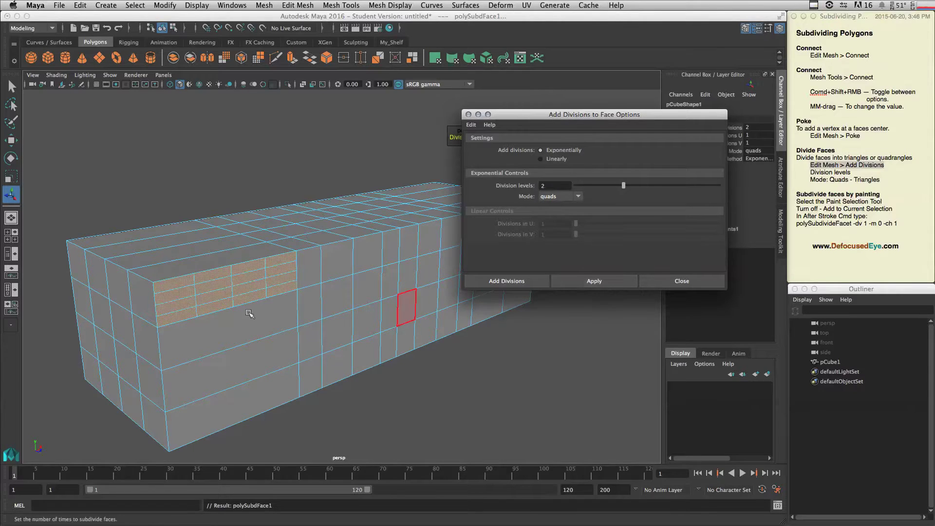
Step: Reduce the quad subdivision's Divisions to 0 with the in-view editor, moving the options dialog clear of it
left_click_drag(407, 307, 171, 306, "alt")
left_click_drag(568, 116, 553, 215)
mouse_move(468, 140)
left_mouse_down()
mouse_move(477, 140)
mouse_move(458, 139)
left_mouse_up()
Step: Apply Add Divisions in triangles mode with 2 division levels and set the earlier quad subdivision's Divisions to 2
left_click(542, 295)
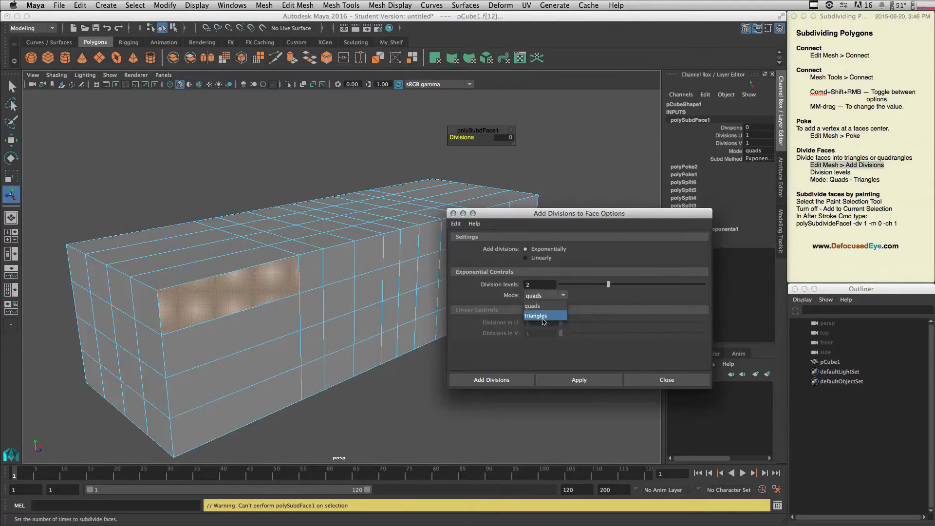
left_click(537, 317)
left_click(578, 379)
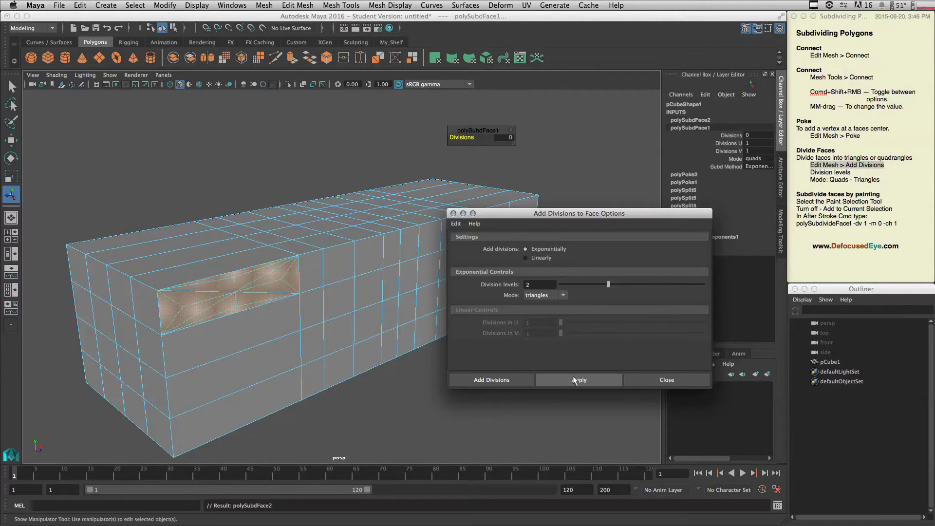
left_click_drag(468, 139, 479, 139)
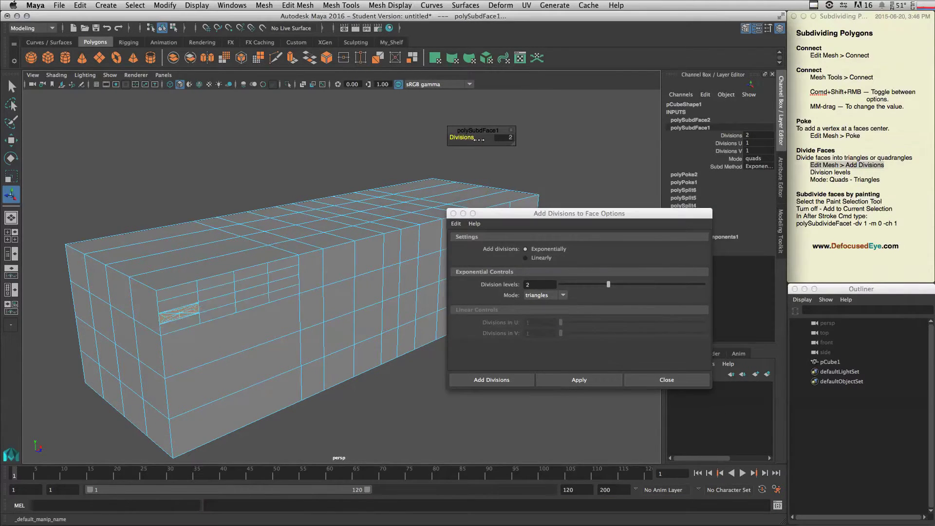
Step: Set the quad subdivision's Divisions to 0, highlight the notes heading on subdividing faces by painting, and close the Add Divisions options
left_click_drag(478, 139, 481, 139)
left_click_drag(530, 215, 532, 158)
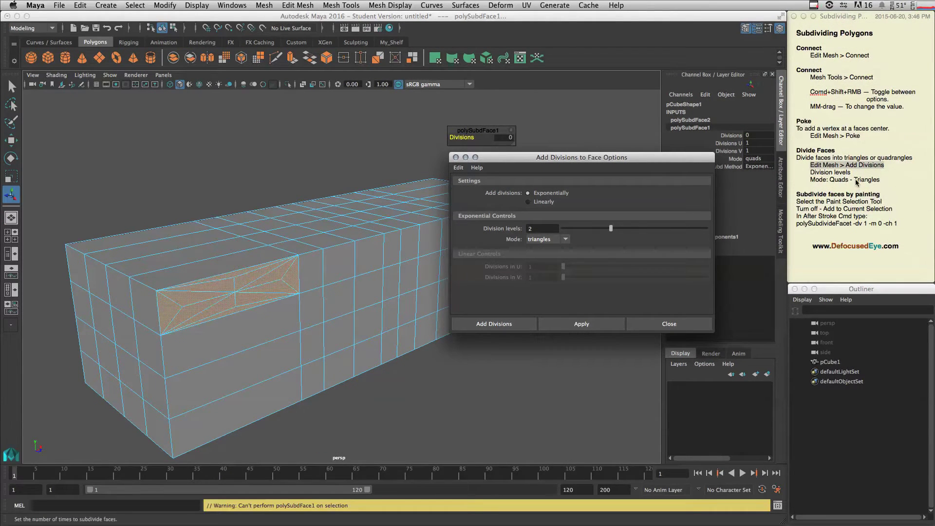
left_click(816, 189)
left_click_drag(796, 194, 891, 191)
left_click(662, 323)
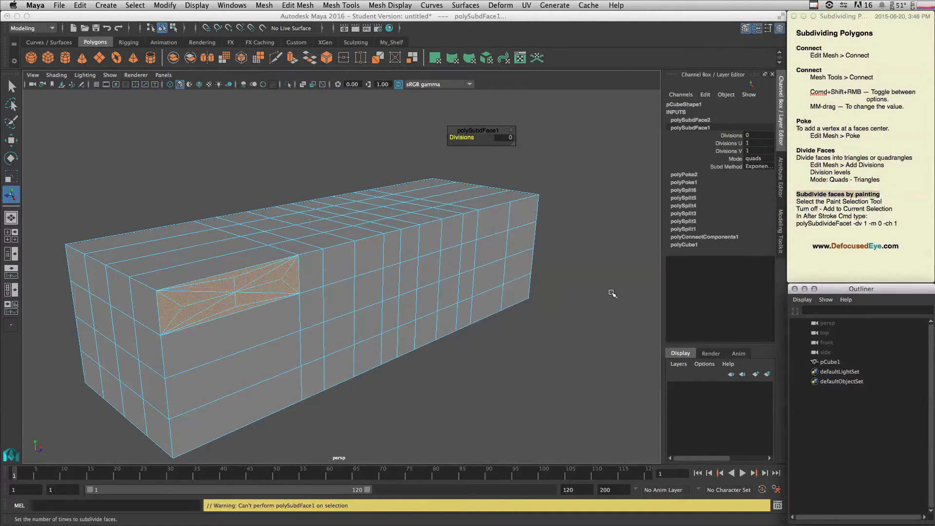
Step: Clear the face selection and open the Paint Selection Tool's settings with Add to current selection turned off
left_click(12, 87)
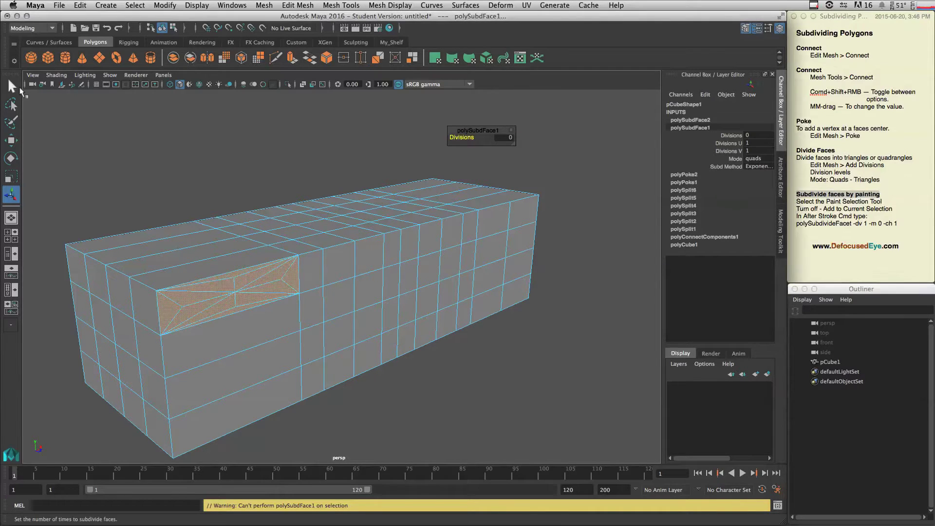
left_click(188, 158)
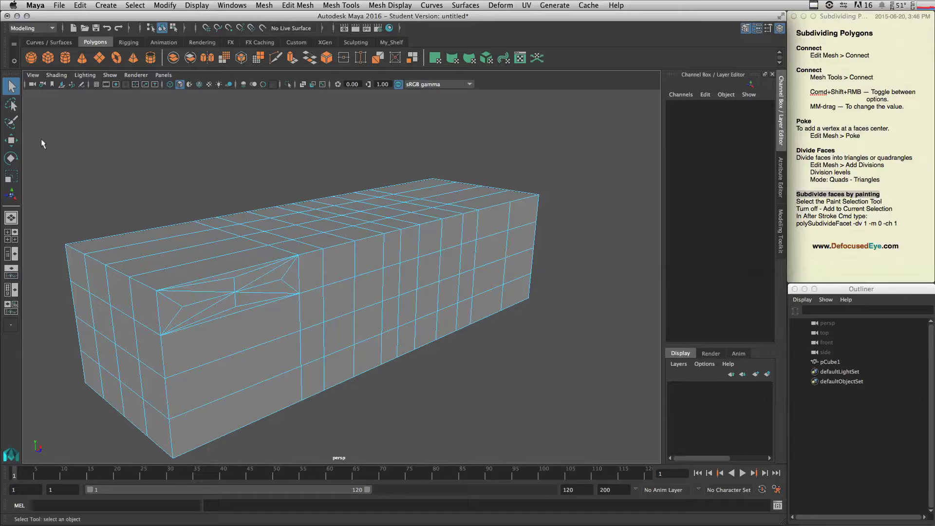
left_click(11, 123)
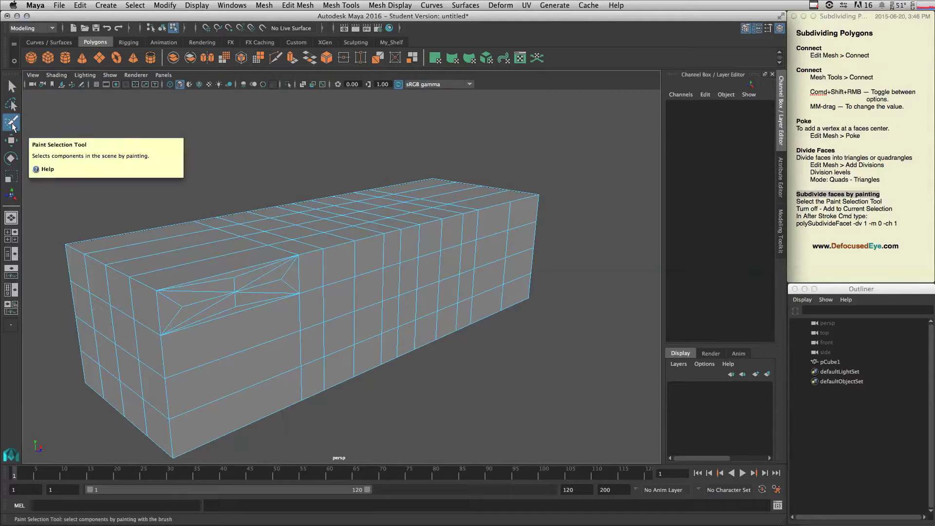
double_click(12, 125)
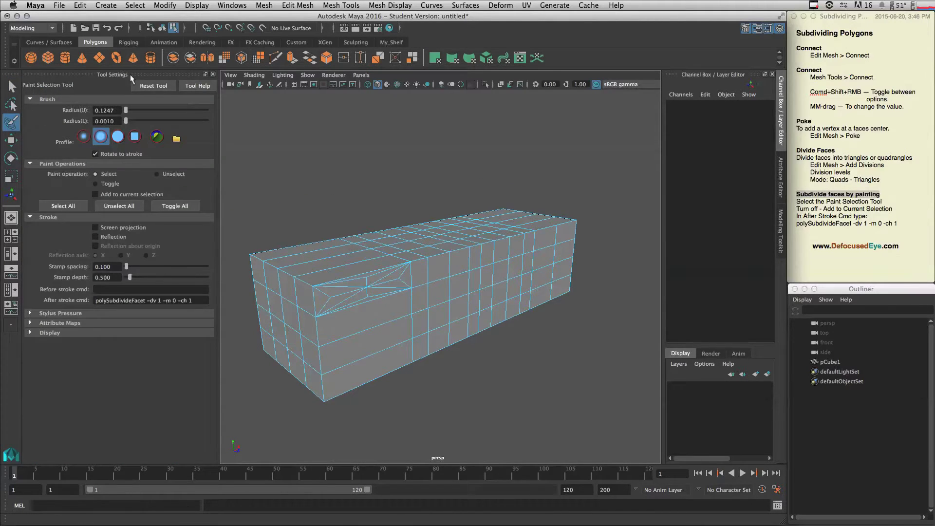
left_click(96, 195)
Step: Clear the tool's After stroke cmd and highlight the After Stroke Cmd instruction in the Notes window
left_click_drag(196, 300, 73, 292)
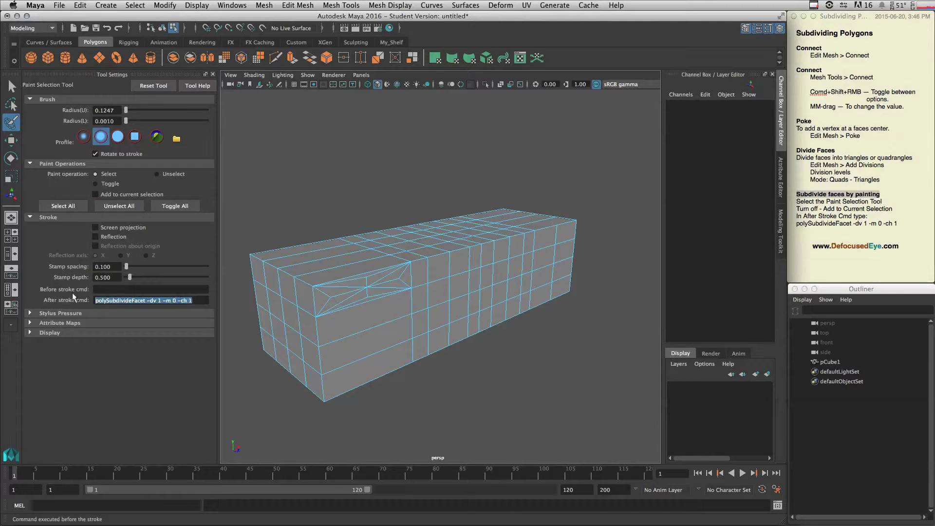
key("BackSpace")
left_click(819, 217)
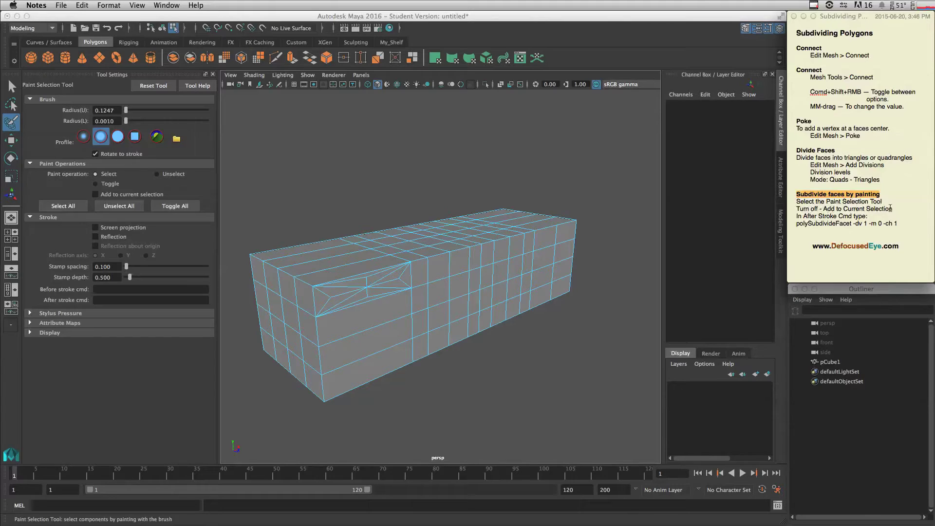
left_click_drag(797, 217, 874, 214)
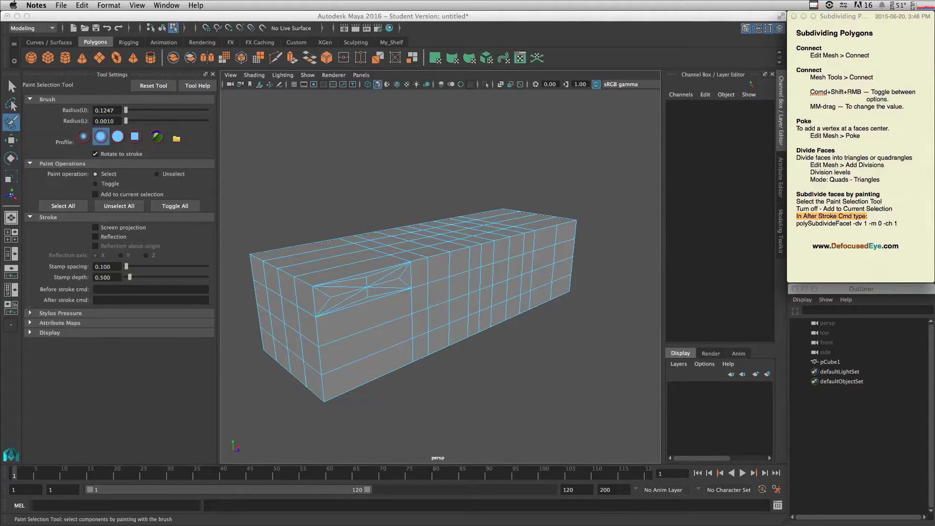
left_click(28, 232)
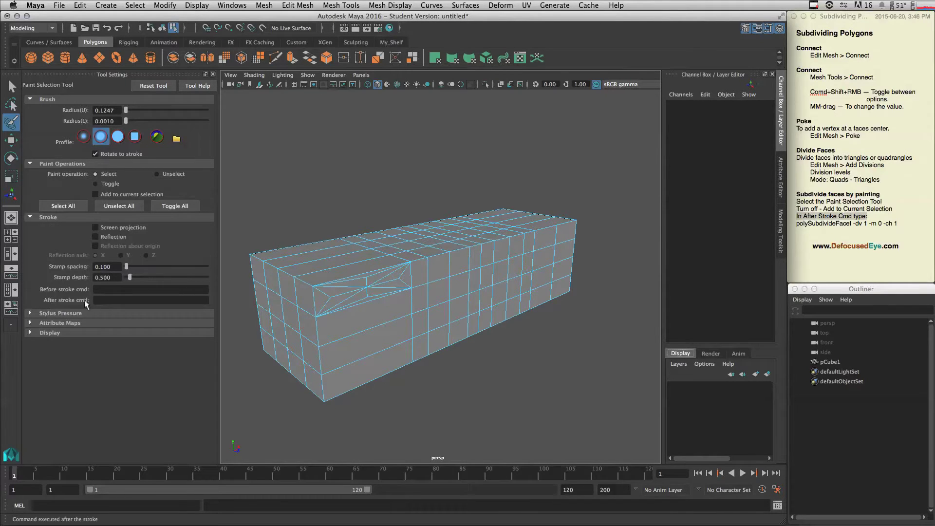
Step: Copy "polySubdivideFacet -dv 1 -m 0 -ch 1" from the notes into the tool's After stroke cmd
left_click(894, 224)
left_click_drag(896, 223, 783, 222)
key("super+c")
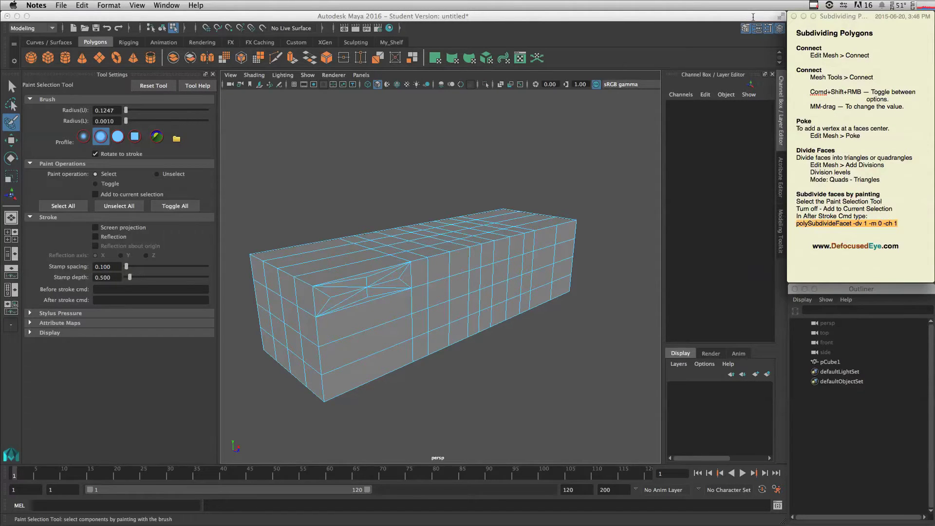
left_click(112, 301)
key("super+v")
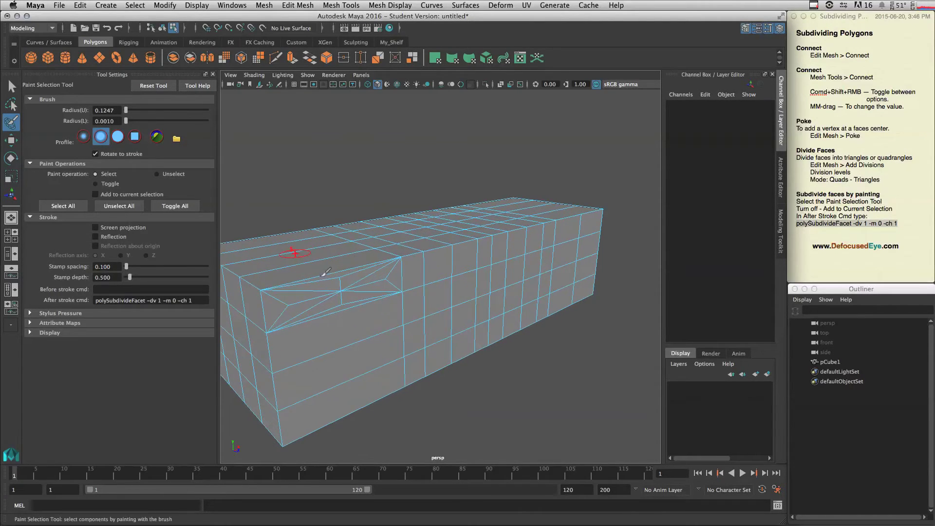
Step: Paint across the long front faces and the adjoining narrow row on the box's top to subdivide them
left_click_drag(299, 265, 359, 290, "alt")
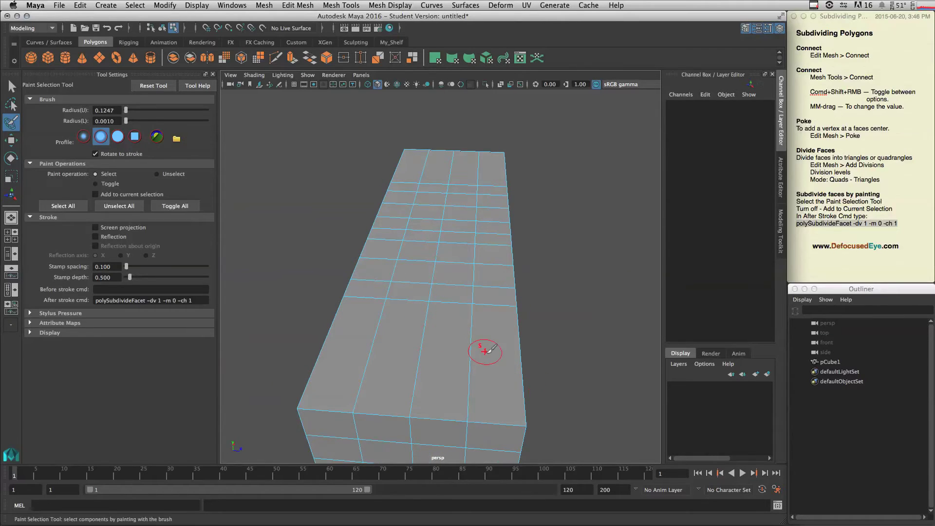
mouse_move(485, 350)
left_mouse_down()
mouse_move(408, 346)
mouse_move(372, 306)
left_mouse_up()
mouse_move(369, 306)
left_mouse_down()
mouse_move(351, 344)
mouse_move(371, 283)
left_mouse_up()
left_click_drag(495, 292, 493, 297)
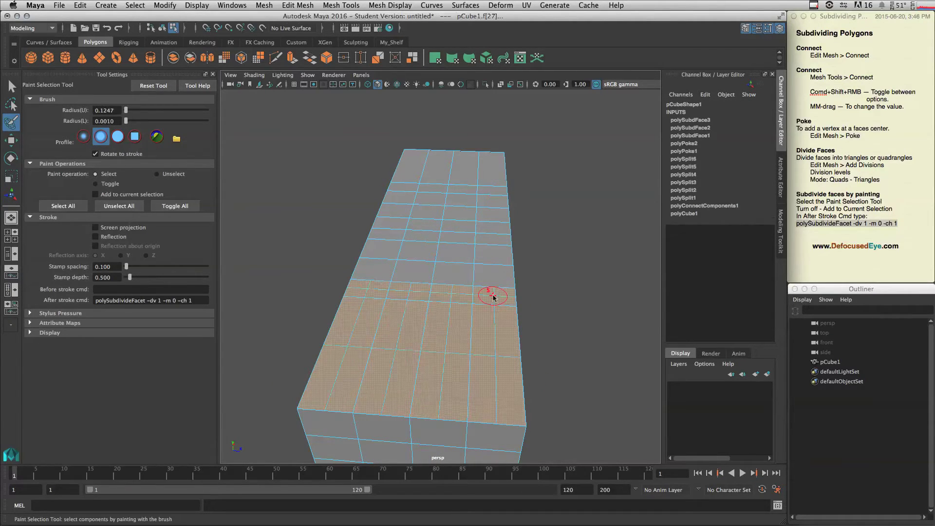
Step: Paint over the next row of top faces and the narrow faces beside it near the long edge to subdivide them
mouse_move(545, 348)
left_mouse_down("alt")
mouse_move(414, 349)
mouse_move(423, 400)
left_mouse_up("alt")
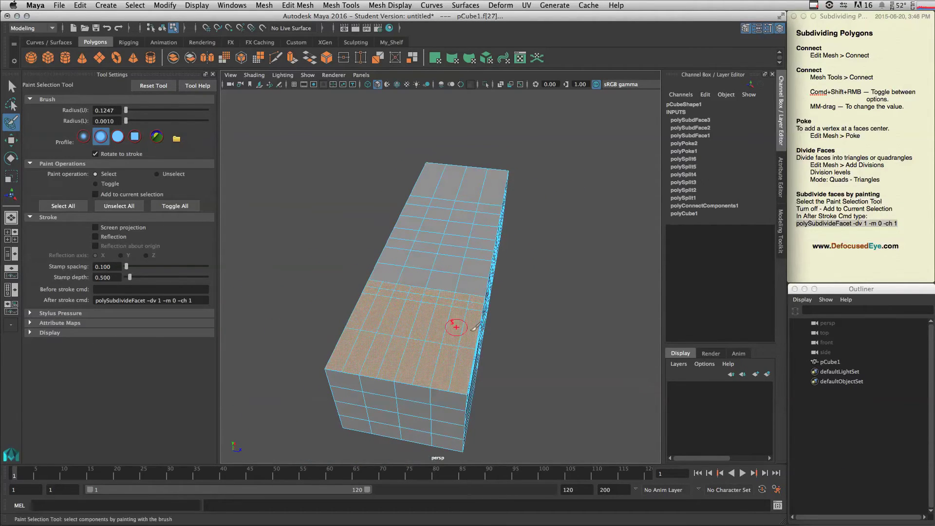
left_click(469, 297)
left_click_drag(409, 275, 391, 271)
left_click_drag(478, 305, 447, 299)
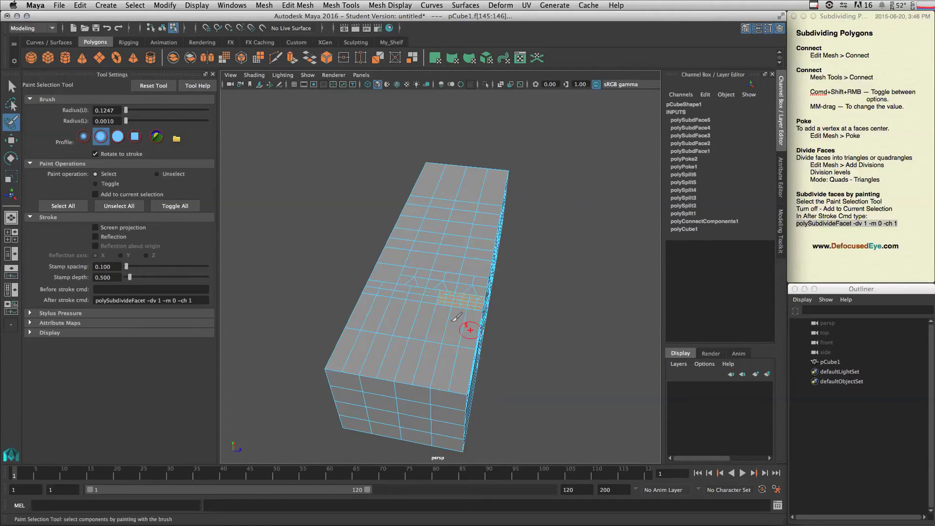
Step: Paint over the small faces in the subdivided narrow row to divide them further, and clear the selection
scroll(463, 359, "up", 5)
left_click(483, 361)
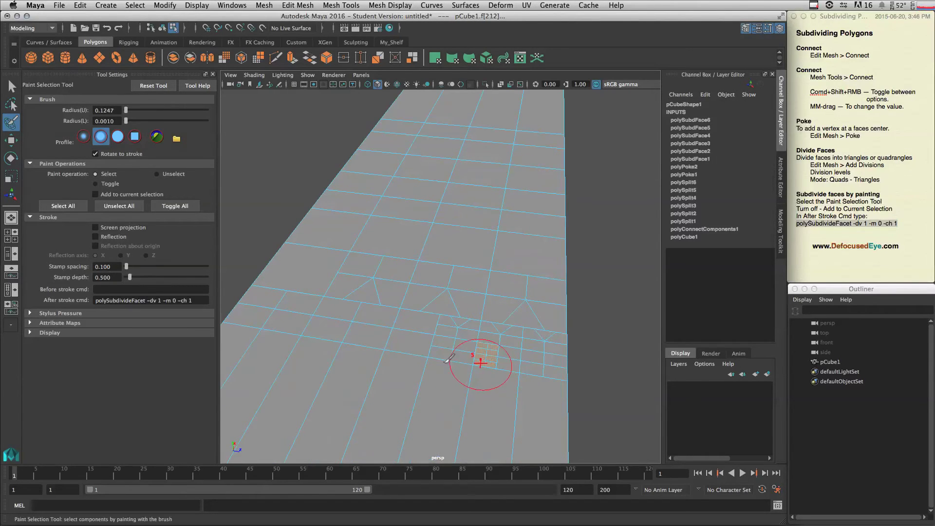
right_click_drag(477, 379, 600, 369, "alt")
left_click_drag(527, 410, 527, 422)
scroll(591, 403, "down", 5)
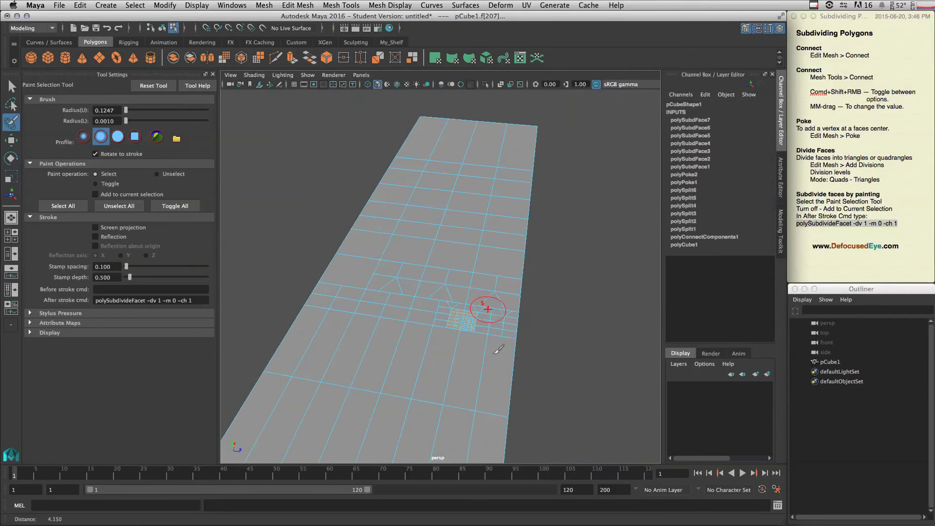
left_click(556, 369)
left_click_drag(517, 369, 428, 343, "alt")
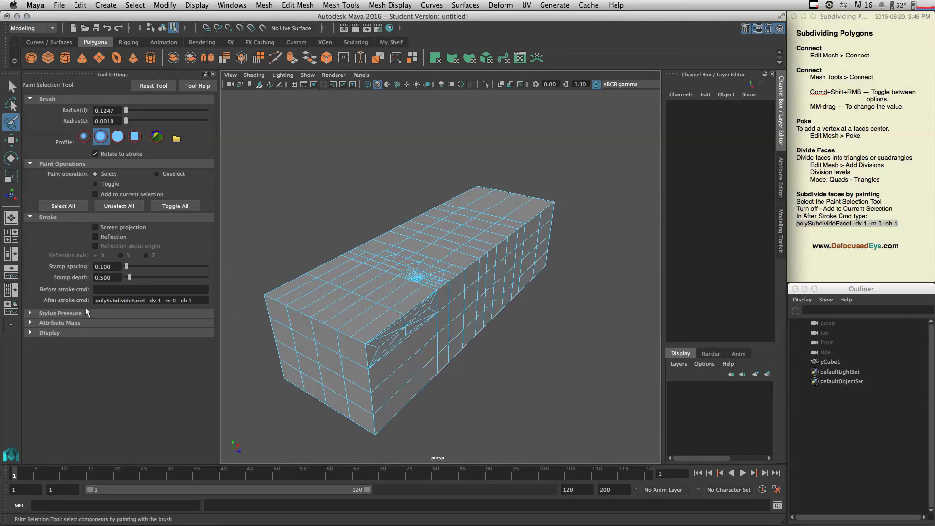